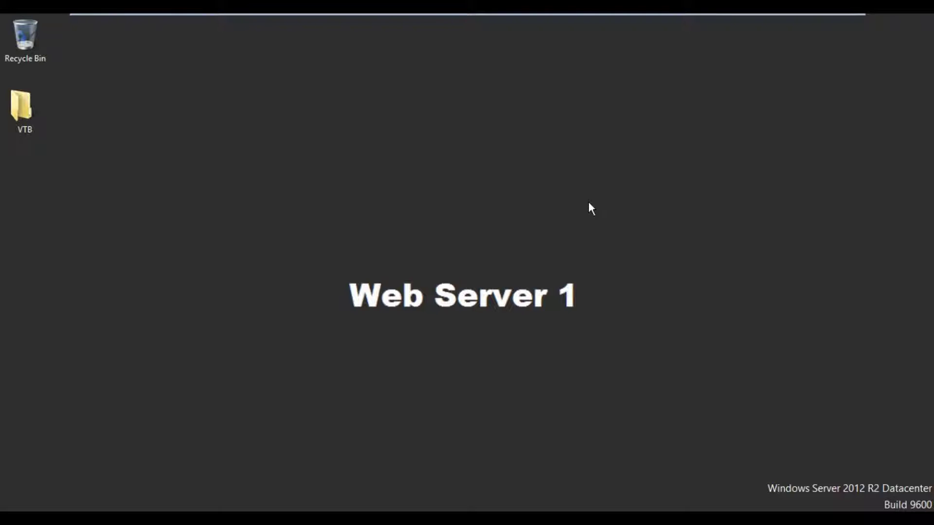
pyautogui.press('super')
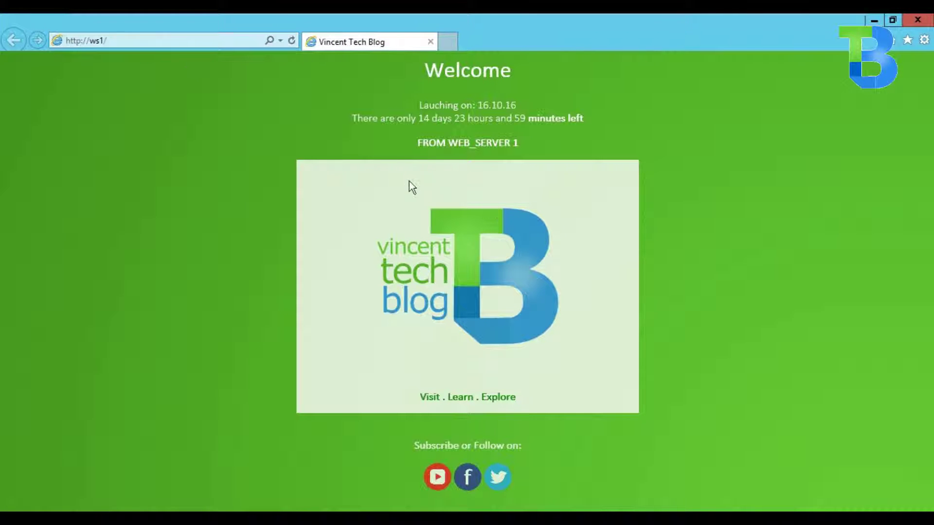
pyautogui.click(129, 41)
pyautogui.write('h')
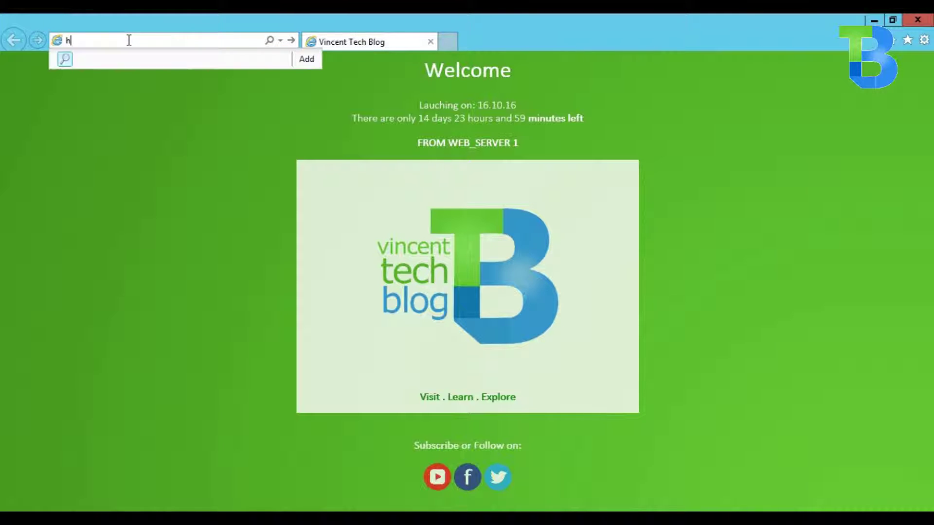
pyautogui.write('tt://ws1')
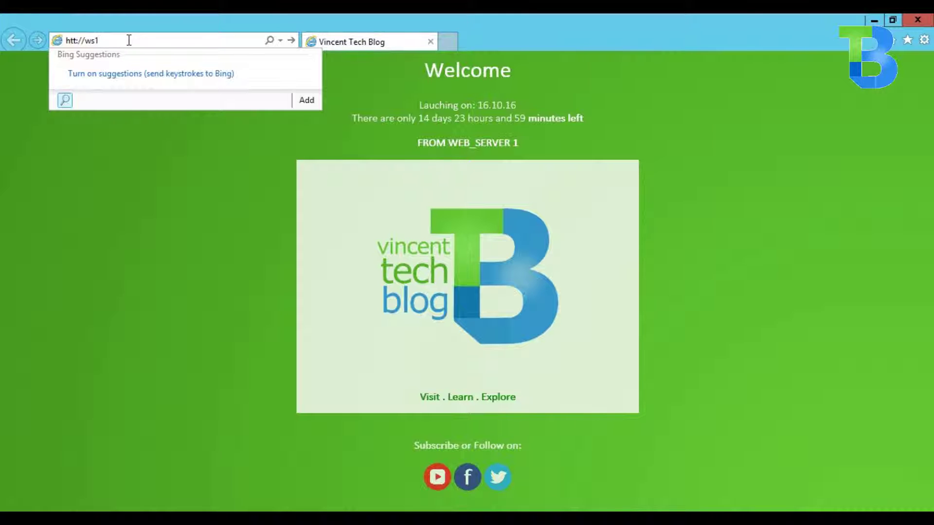
pyautogui.press('Return')
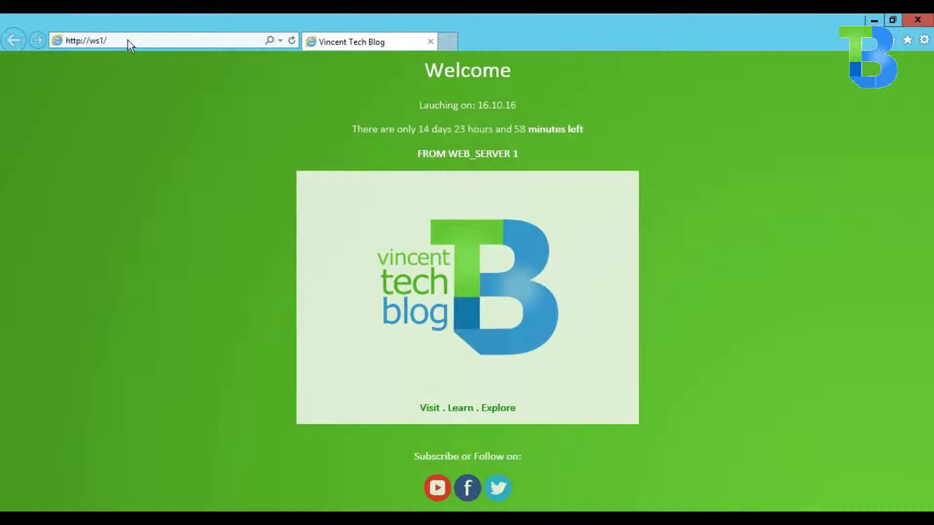
pyautogui.click(104, 41)
pyautogui.click(105, 41)
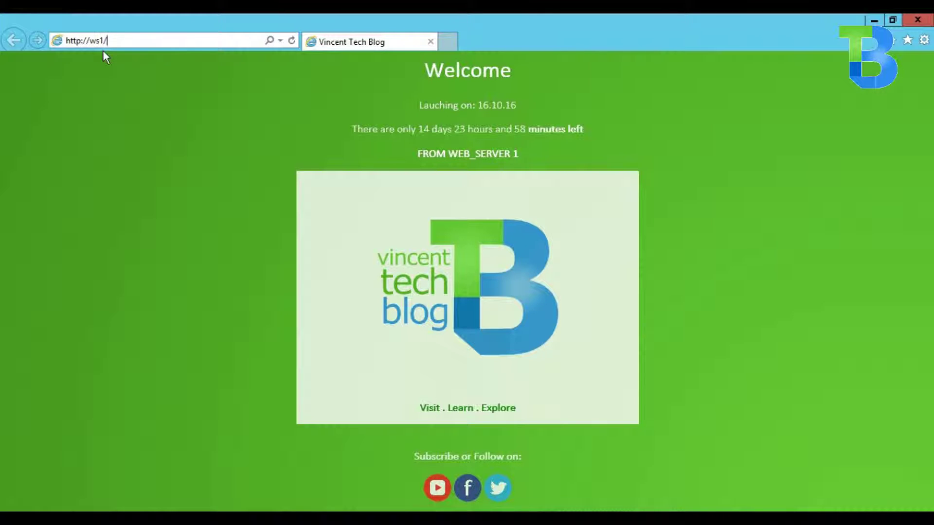
pyautogui.press('Left')
pyautogui.press('BackSpace')
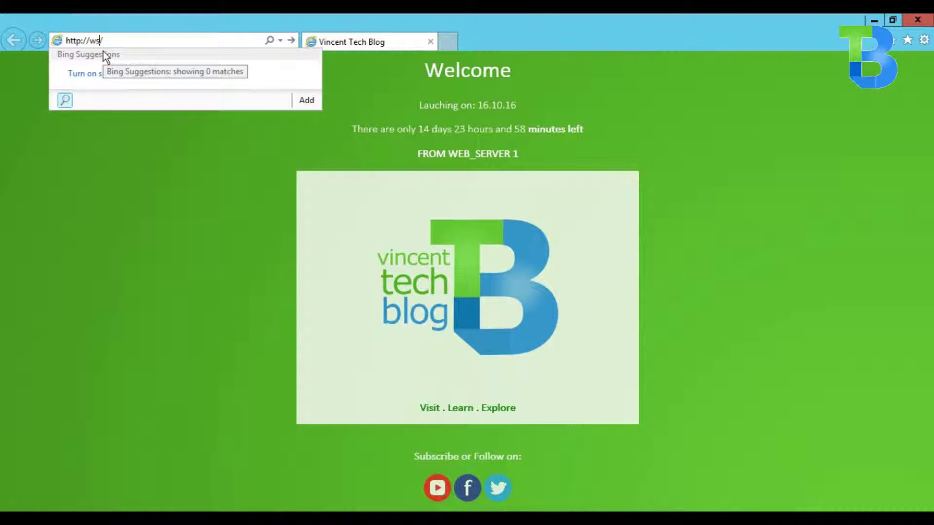
pyautogui.write('2')
pyautogui.press('Return')
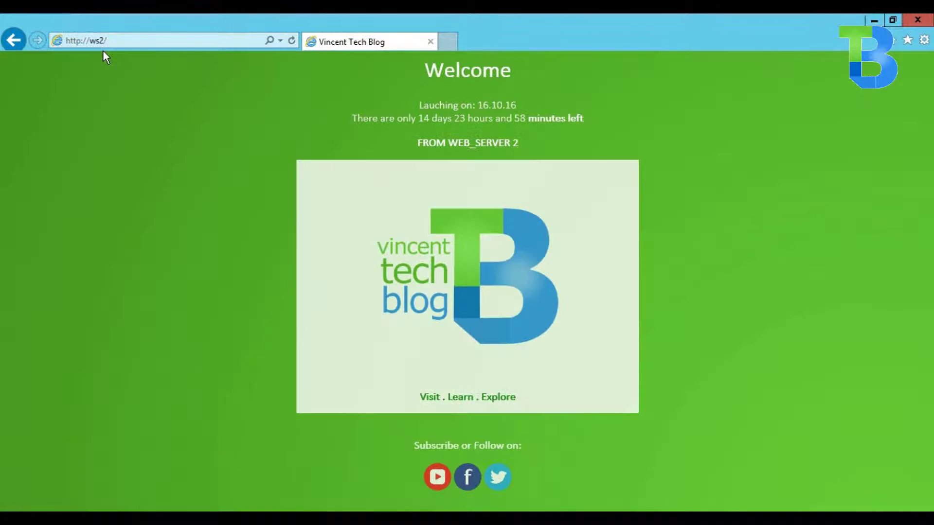
pyautogui.moveTo(446, 142); pyautogui.dragTo(531, 144)
pyautogui.click(530, 144)
pyautogui.click(108, 40)
pyautogui.click(108, 40)
pyautogui.press('BackSpace')
pyautogui.press('BackSpace')
pyautogui.write('1/')
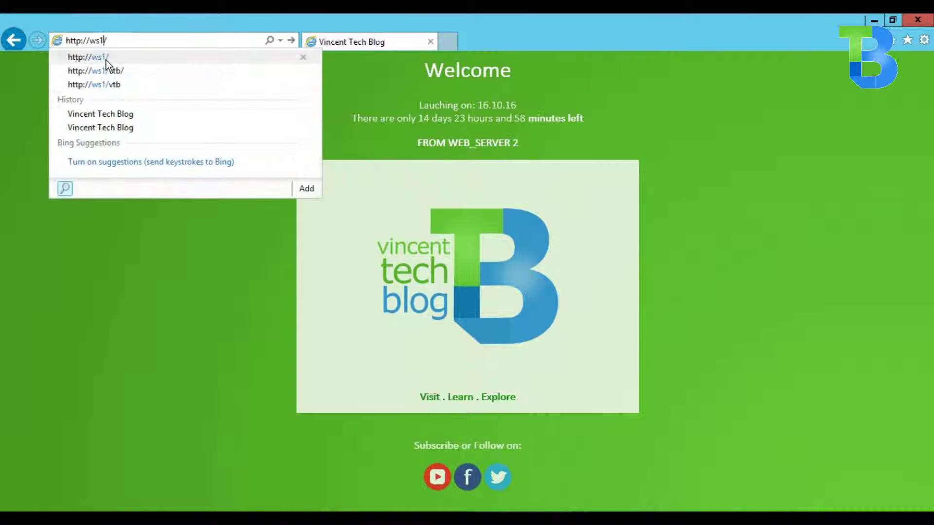
pyautogui.press('Return')
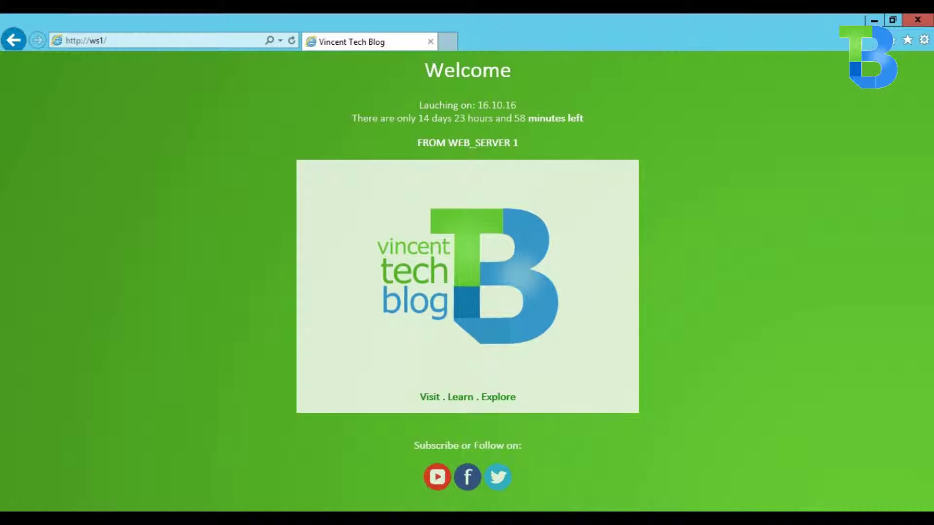
pyautogui.press('super+Down')
pyautogui.click(755, 71)
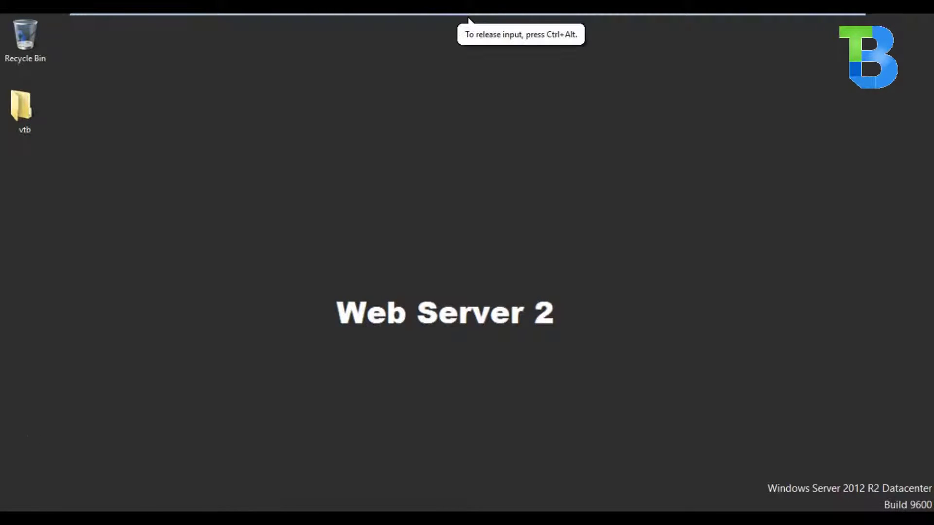
pyautogui.press('super')
pyautogui.click(184, 369)
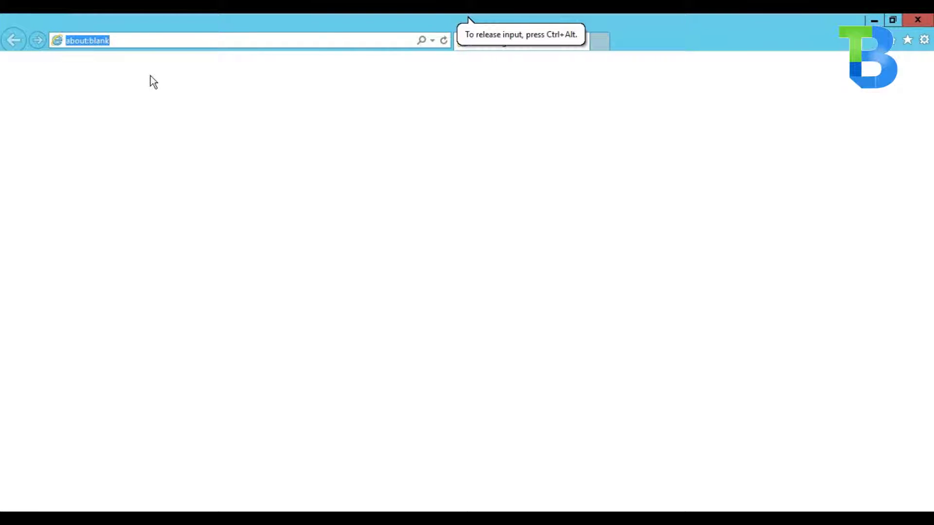
pyautogui.write('http://ws')
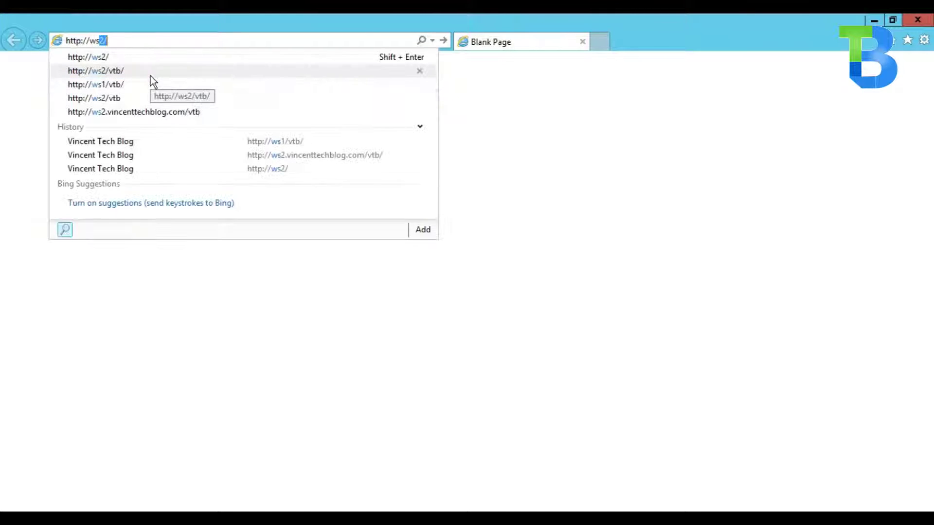
pyautogui.write('2')
pyautogui.press('Return')
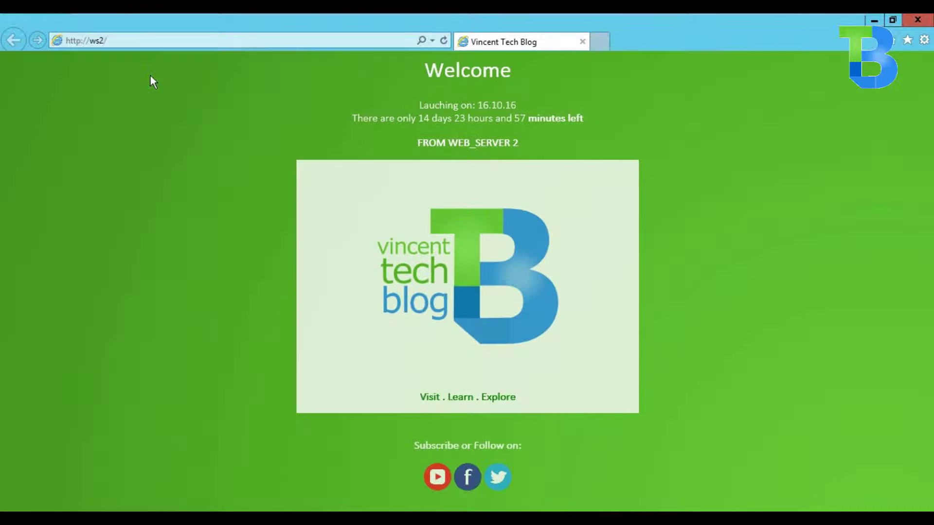
pyautogui.click(93, 41)
pyautogui.click(114, 61)
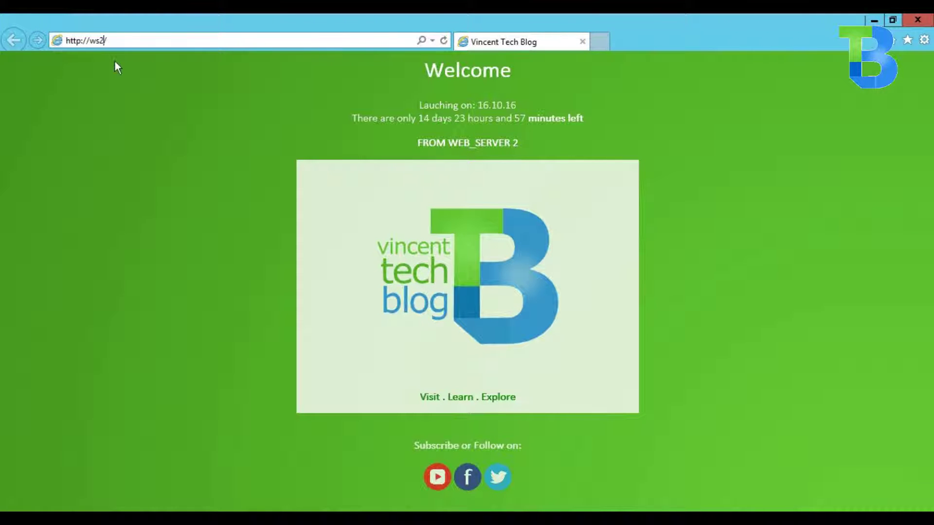
pyautogui.press('BackSpace')
pyautogui.write('1')
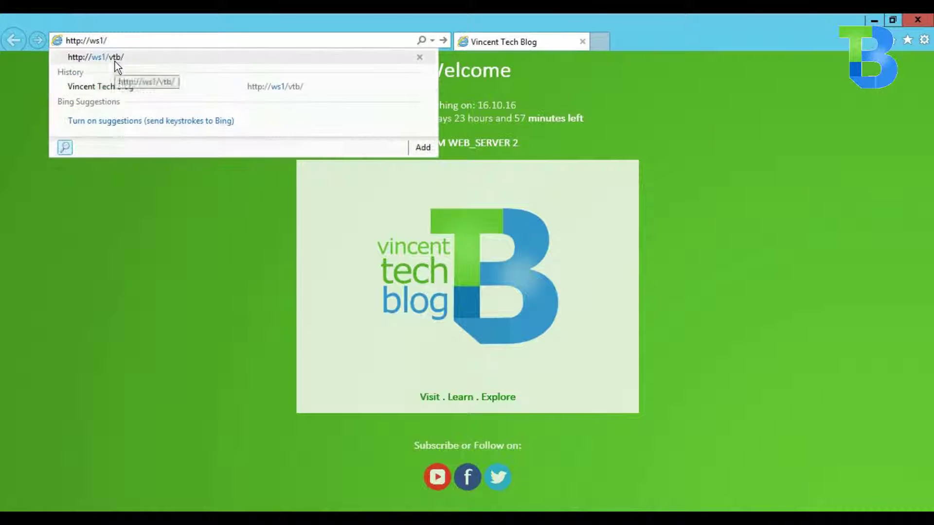
pyautogui.press('Return')
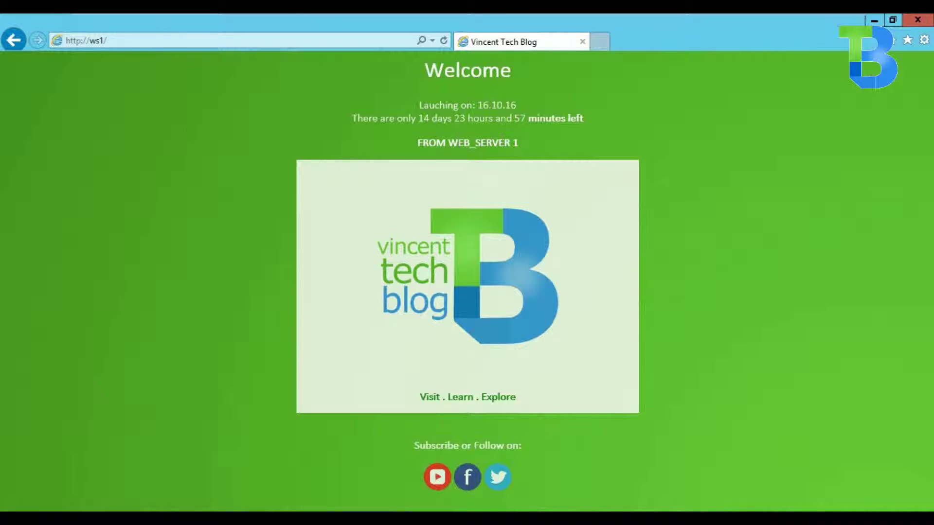
pyautogui.doubleClick(547, 144)
pyautogui.click(501, 144)
pyautogui.click(908, 23)
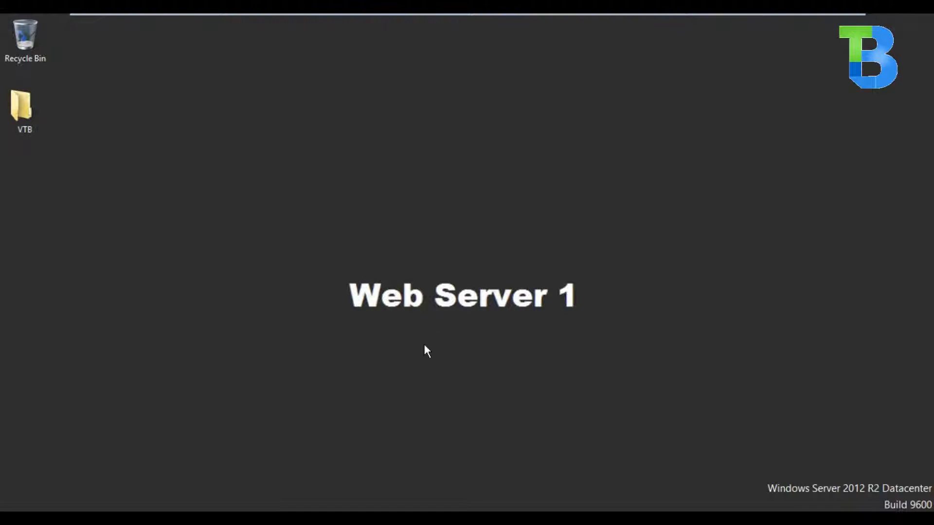
# - Start the Add Roles and Features Wizard from Server Manager on Web Server 1
pyautogui.click(469, 20)
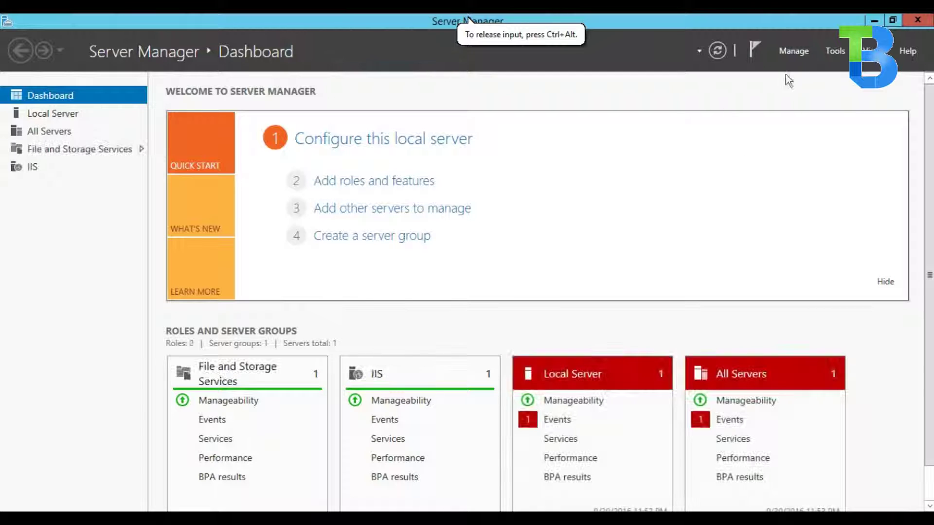
pyautogui.click(797, 52)
pyautogui.click(798, 51)
pyautogui.click(798, 52)
pyautogui.click(804, 68)
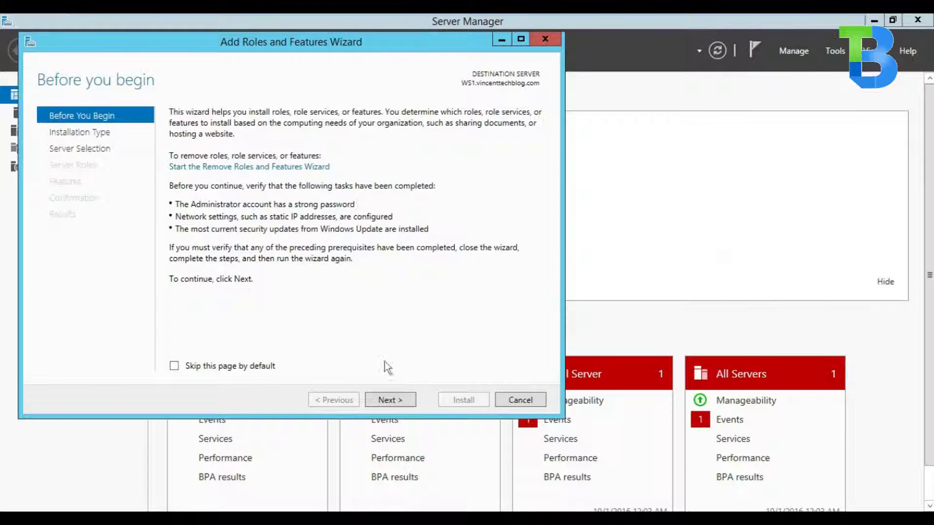
# - Choose role-based or feature-based installation on WS1.vincenttechblog.com and continue to the features without adding any roles
pyautogui.click(387, 400)
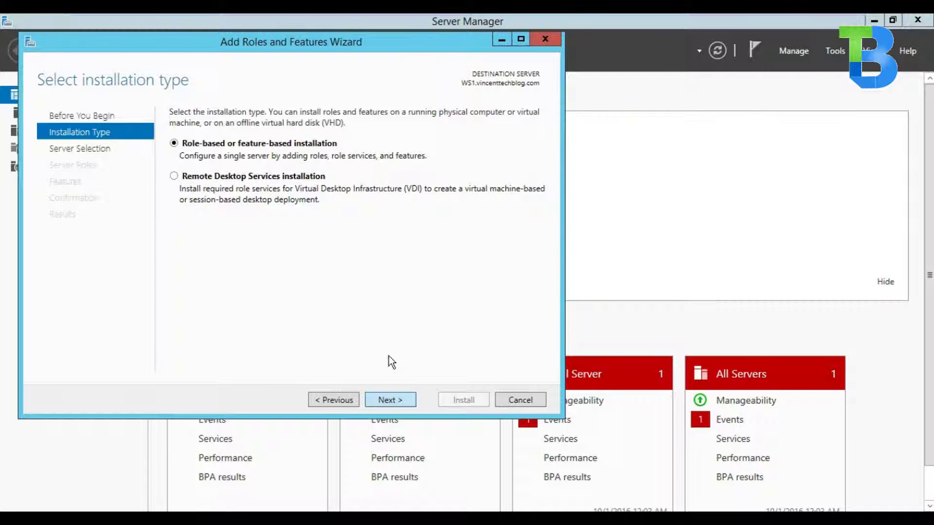
pyautogui.click(392, 401)
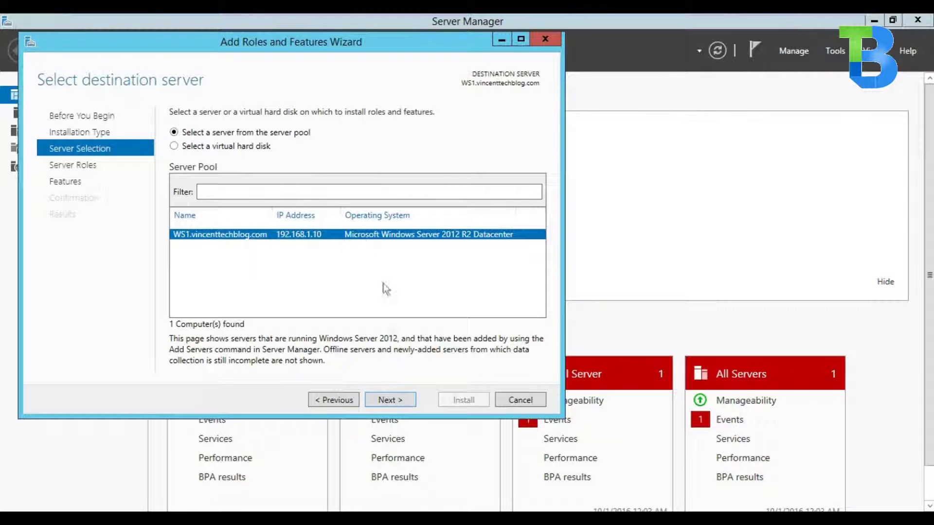
pyautogui.click(388, 400)
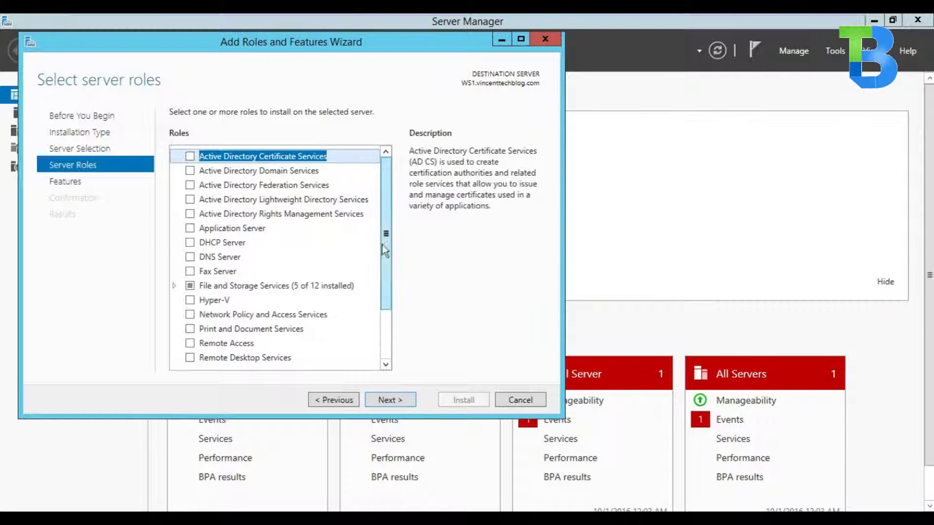
pyautogui.scroll(-2, 383, 253)
pyautogui.click(398, 399)
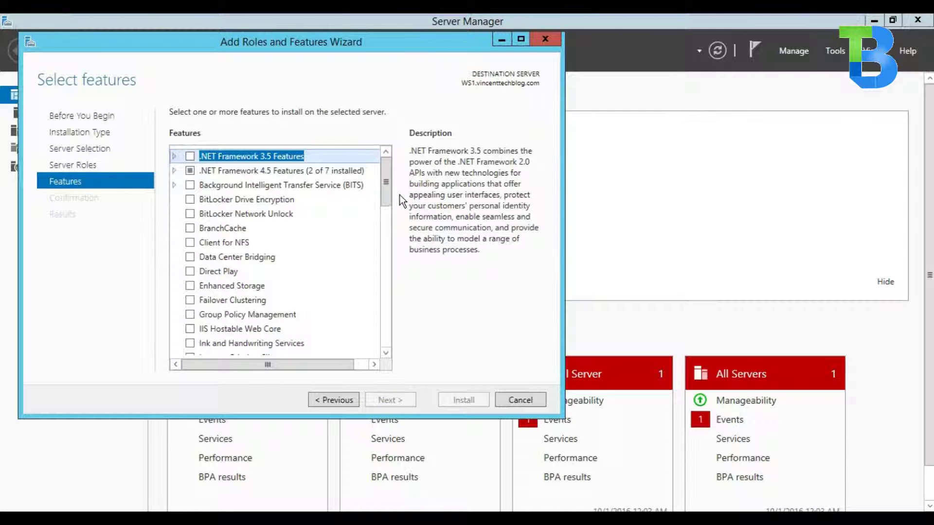
# - Select the Network Load Balancing feature for installation and proceed through the wizard
pyautogui.scroll(-3, 390, 187)
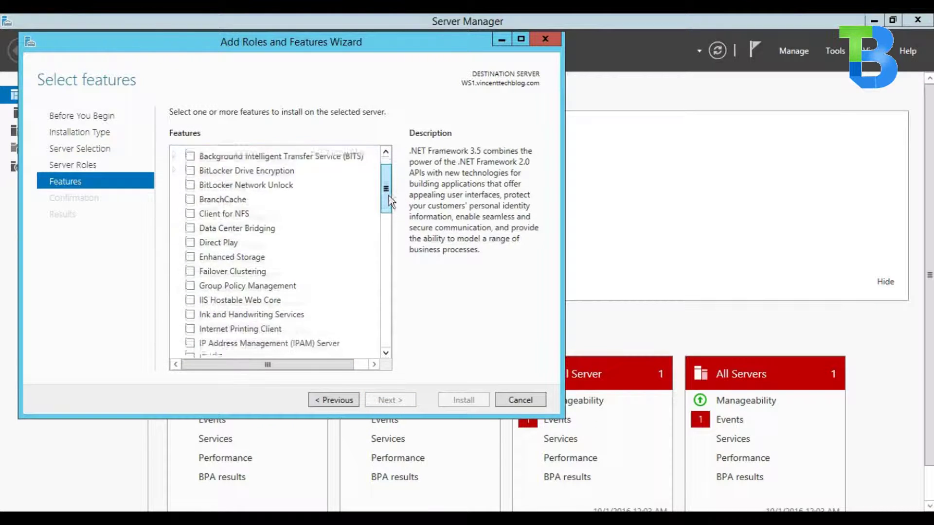
pyautogui.moveTo(389, 207); pyautogui.dragTo(389, 232)
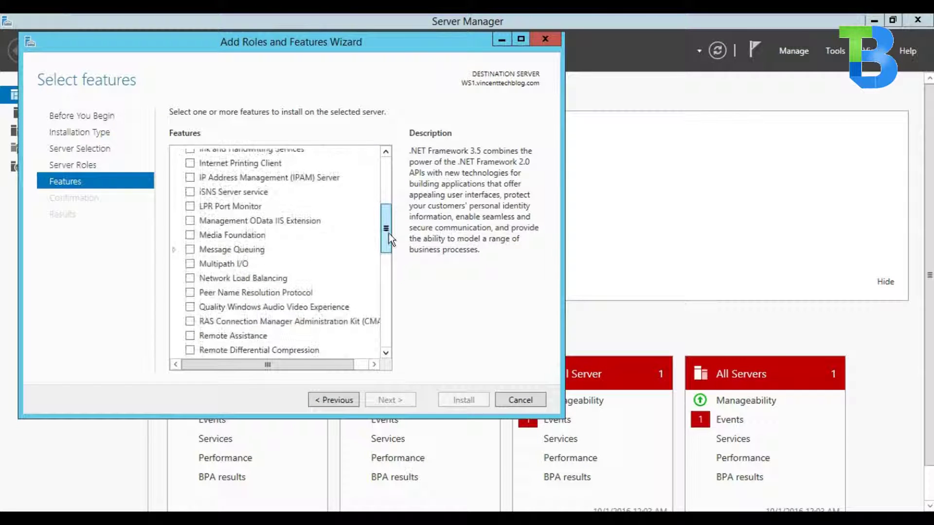
pyautogui.click(191, 279)
pyautogui.click(333, 345)
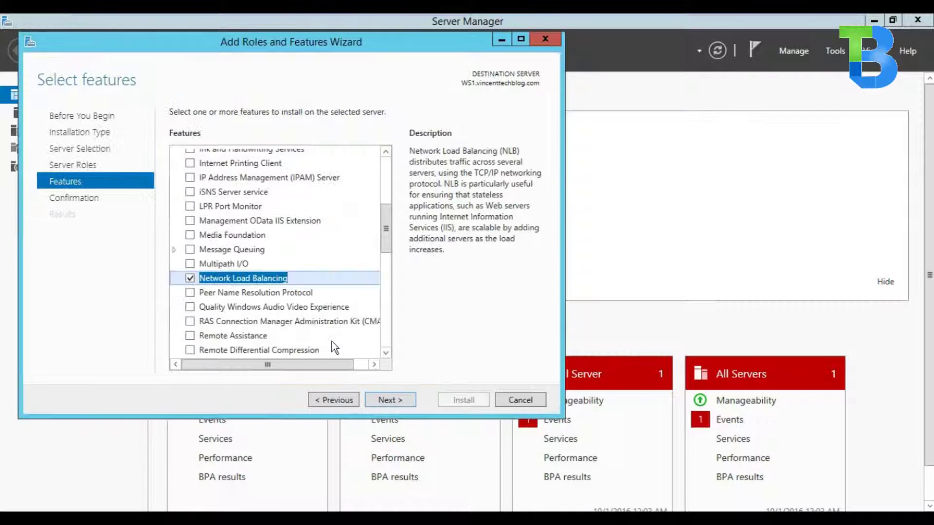
pyautogui.click(387, 401)
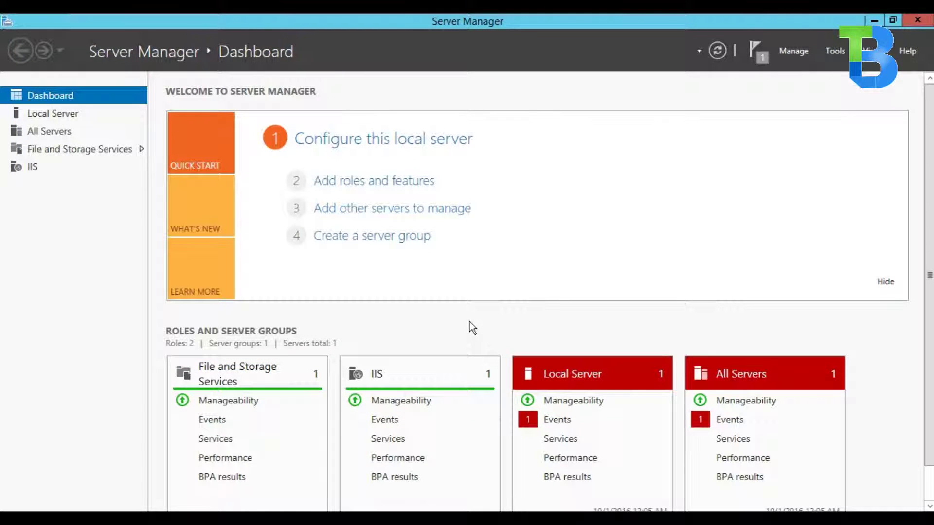
# - Open the Network Load Balancing Manager and reposition its window over Server Manager
pyautogui.click(835, 53)
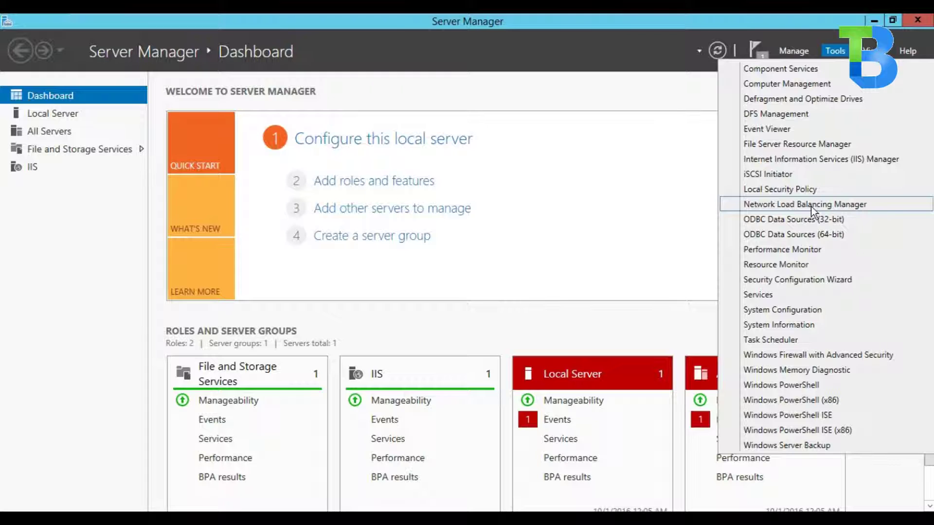
pyautogui.click(811, 206)
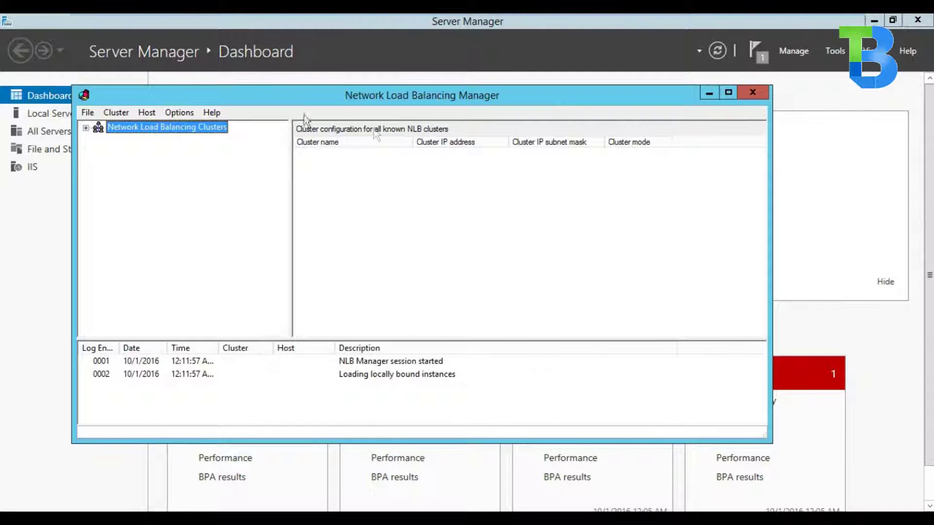
pyautogui.moveTo(285, 97); pyautogui.dragTo(334, 97)
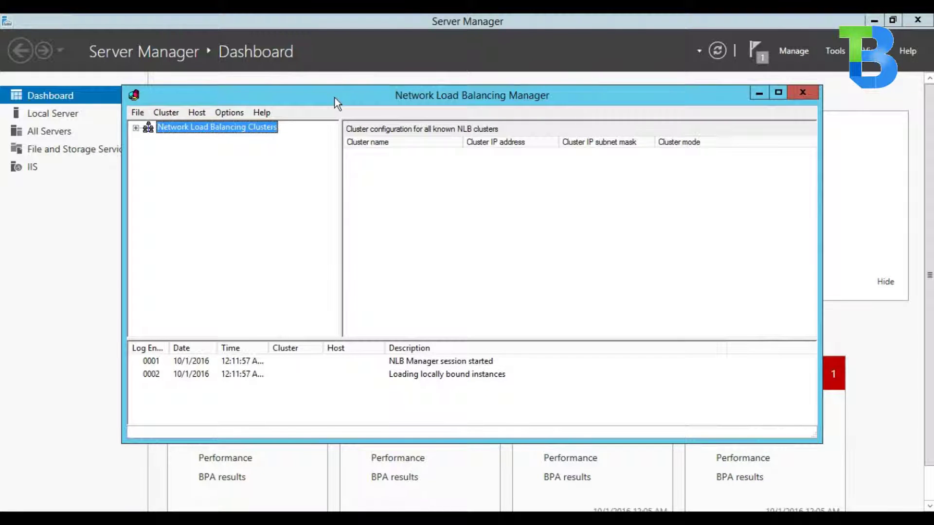
pyautogui.moveTo(332, 98)
pyautogui.mouseDown()
pyautogui.moveTo(351, 92)
pyautogui.moveTo(316, 100)
pyautogui.mouseUp()
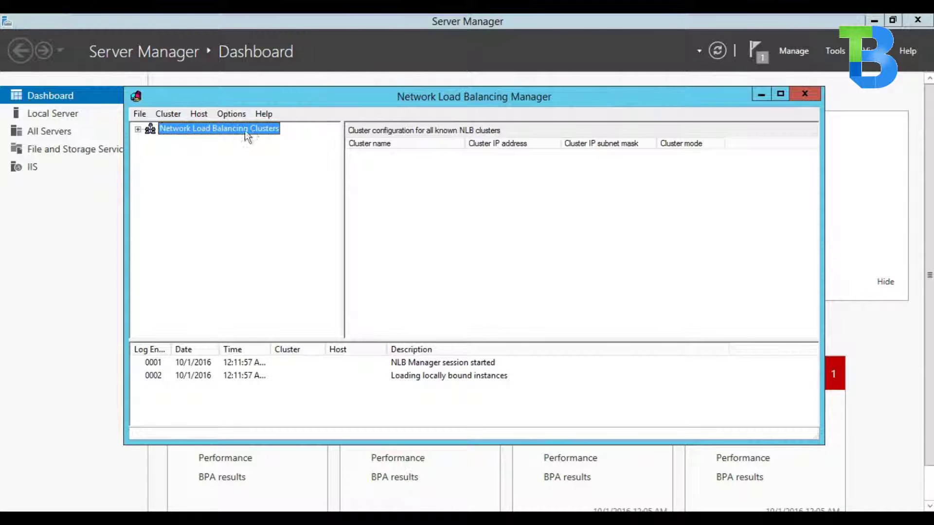
# - Start a new Network Load Balancing cluster, connect to host ws1 and continue with its Ethernet0 interface
pyautogui.rightClick(230, 130)
pyautogui.click(207, 136)
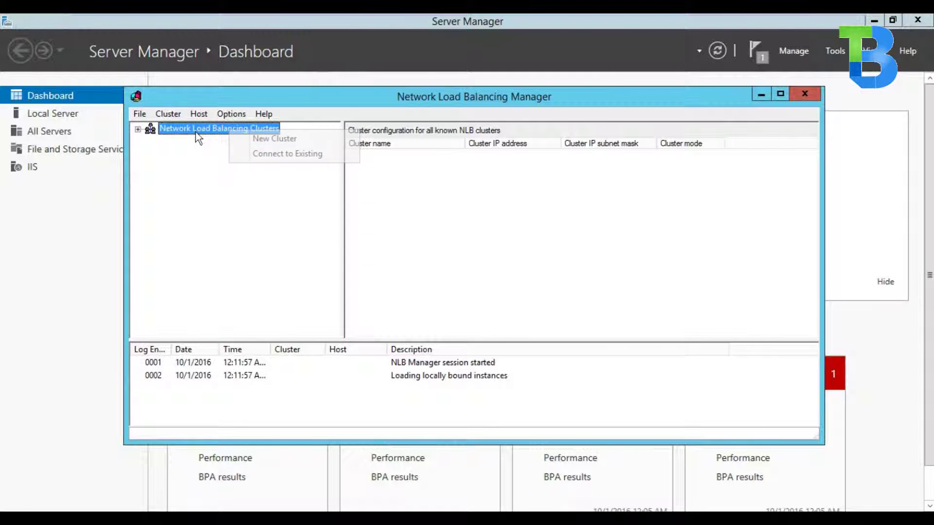
pyautogui.rightClick(253, 130)
pyautogui.click(269, 138)
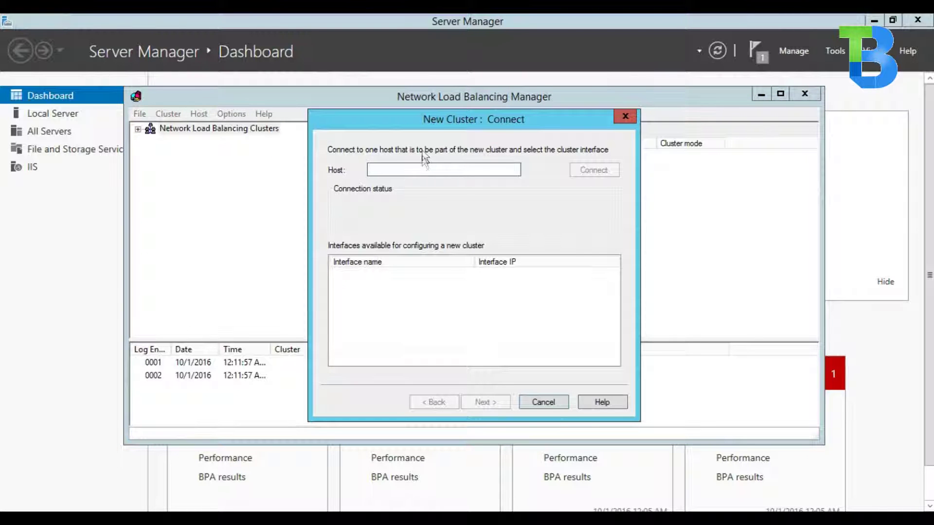
pyautogui.moveTo(424, 128); pyautogui.dragTo(427, 121)
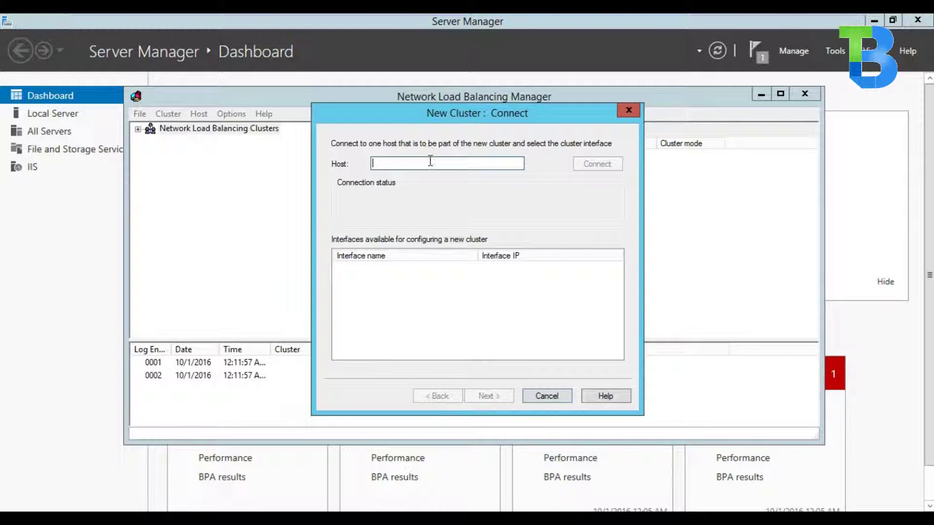
pyautogui.write('ws1')
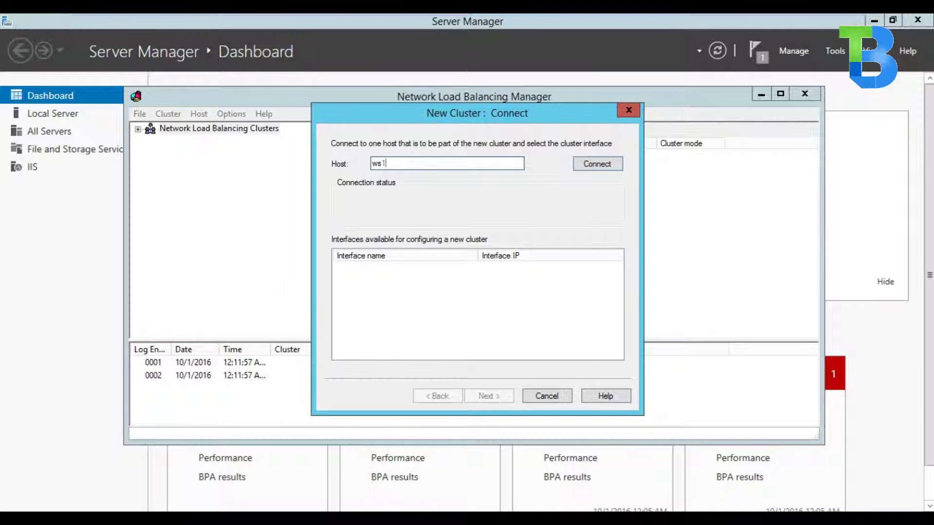
pyautogui.click(615, 165)
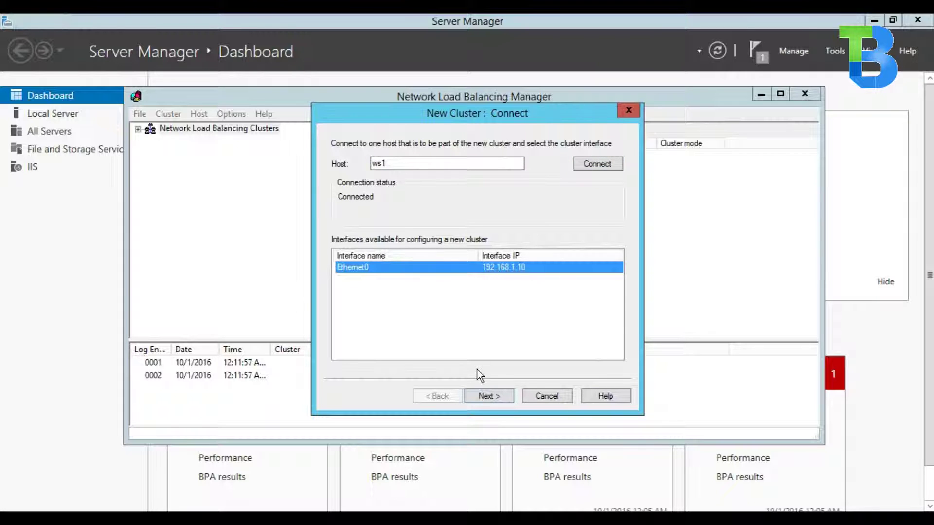
pyautogui.click(483, 396)
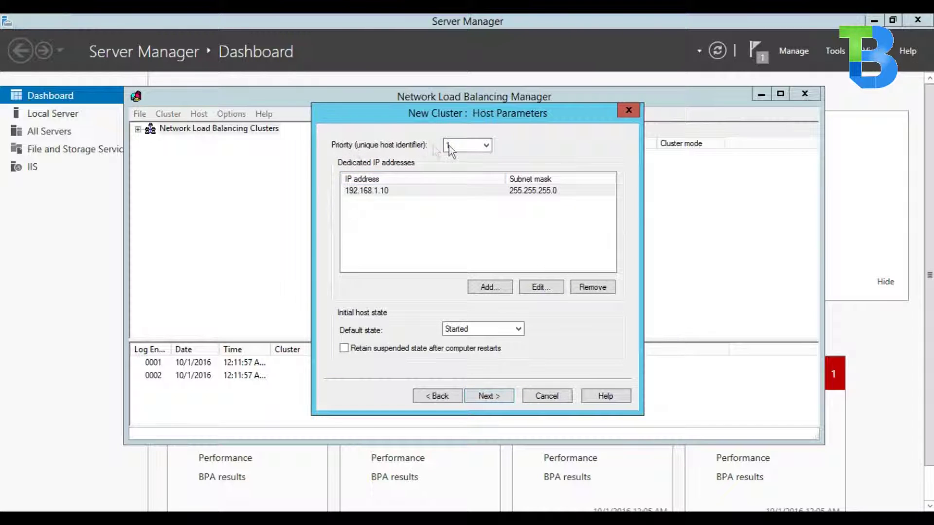
# - Look through the available host priorities, keep priority 1 for ws1 and accept the host parameters
pyautogui.click(473, 146)
pyautogui.click(473, 146)
pyautogui.click(486, 146)
pyautogui.moveTo(485, 190); pyautogui.dragTo(489, 359)
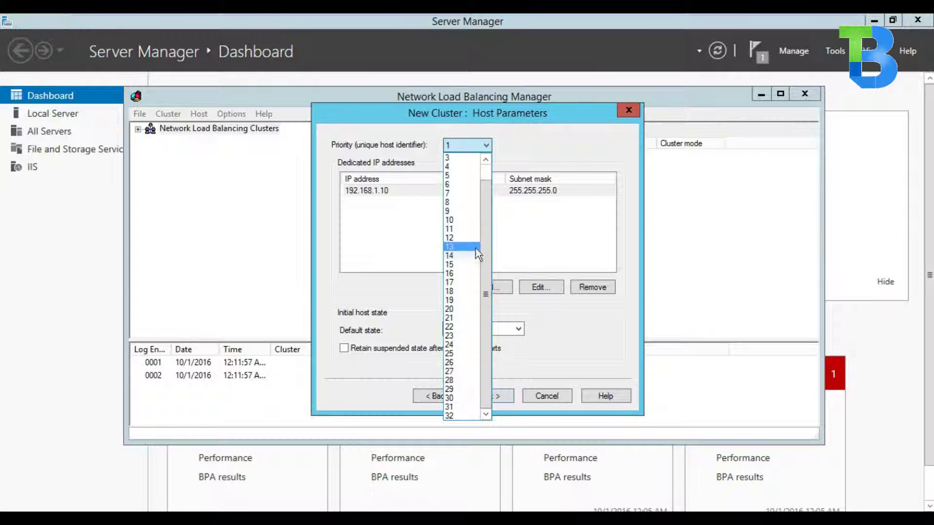
pyautogui.moveTo(490, 212); pyautogui.dragTo(490, 196)
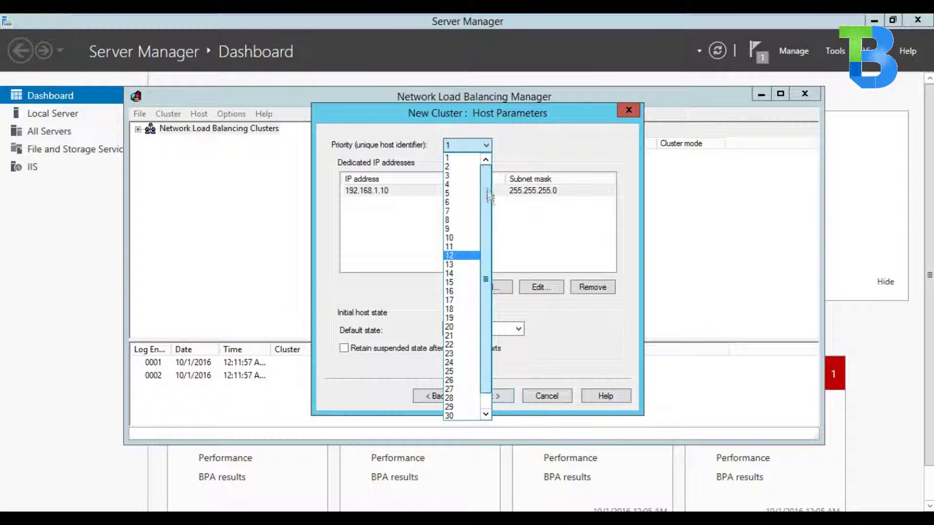
pyautogui.click(471, 151)
pyautogui.click(487, 396)
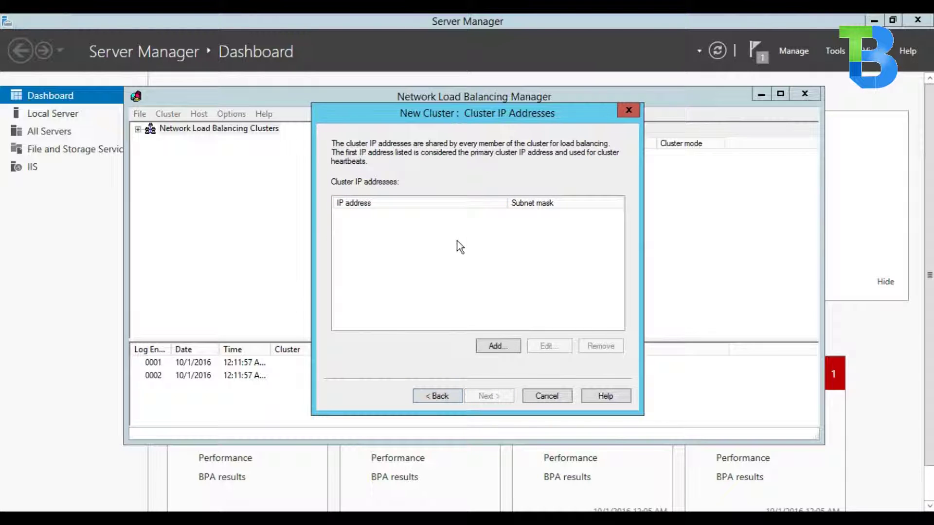
# - Add the cluster IPv4 address 192.168.1.50 with subnet mask 255.255.255.0 and continue to the cluster parameters
pyautogui.click(497, 346)
pyautogui.click(448, 203)
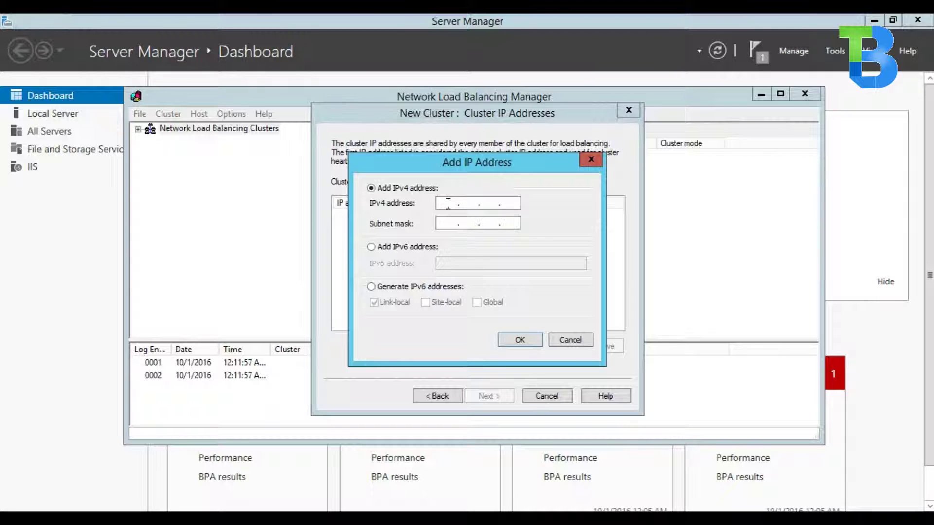
pyautogui.write('1921681.100')
pyautogui.press('BackSpace')
pyautogui.press('BackSpace')
pyautogui.press('BackSpace')
pyautogui.write('50')
pyautogui.press('Tab')
pyautogui.click(518, 342)
pyautogui.click(499, 392)
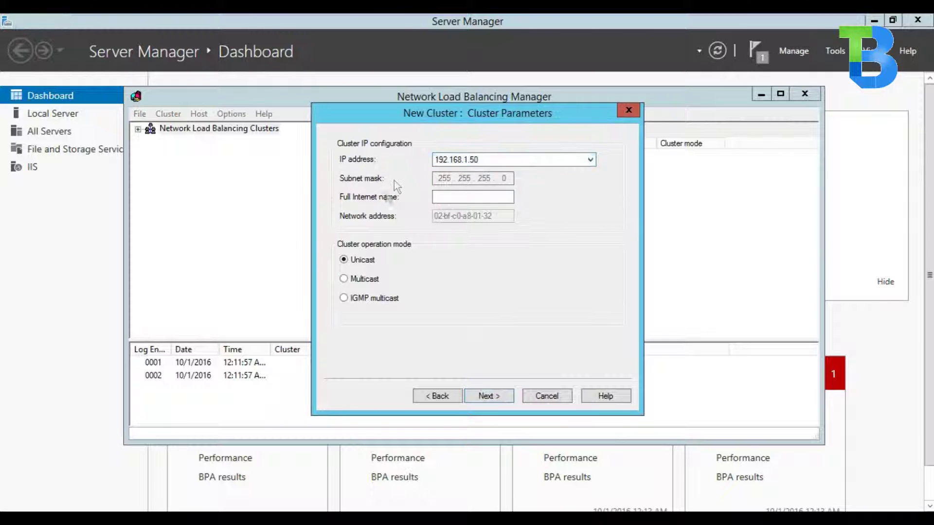
# - Set the cluster's full Internet name to webserver.vincenttechblog.com and its operation mode to Multicast
pyautogui.click(476, 198)
pyautogui.write('webser')
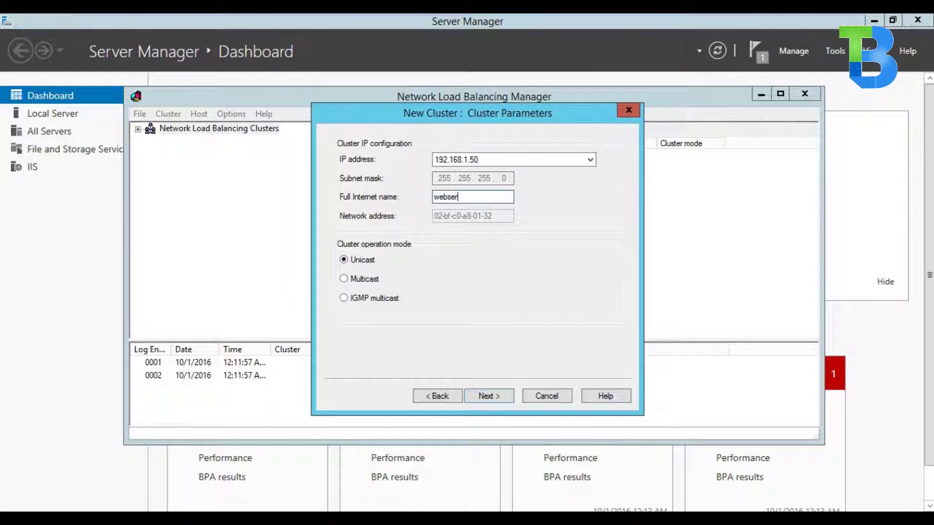
pyautogui.write('ver.vincenttechblog.com')
pyautogui.click(366, 278)
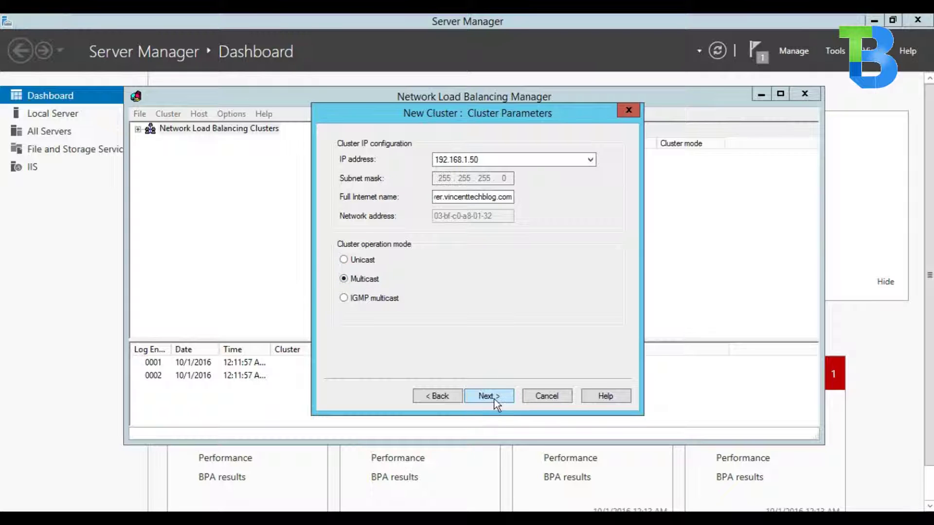
pyautogui.moveTo(508, 197); pyautogui.dragTo(408, 200)
pyautogui.click(476, 200)
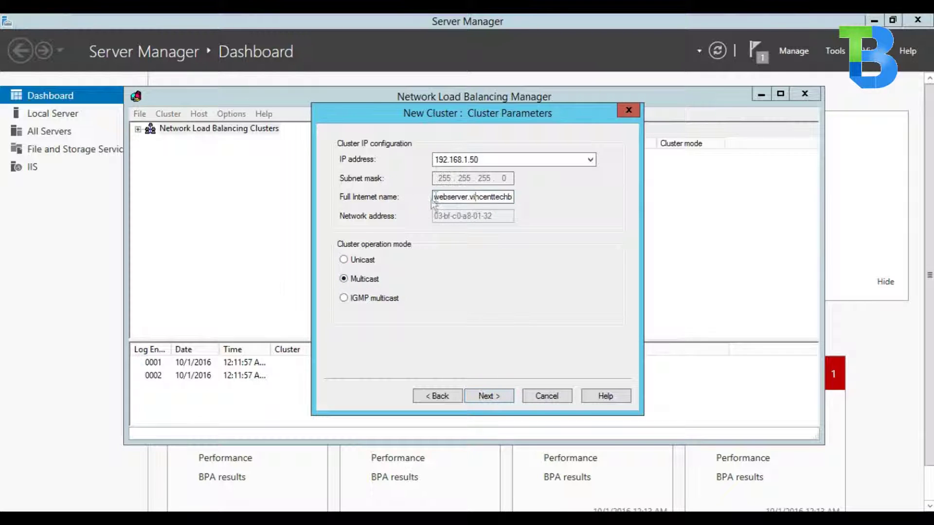
pyautogui.moveTo(435, 198); pyautogui.dragTo(592, 198)
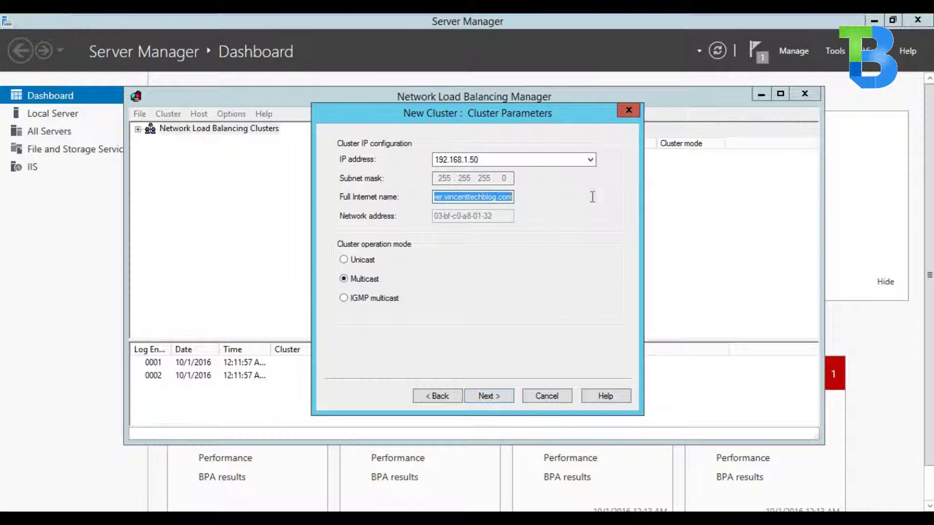
pyautogui.click(471, 197)
pyautogui.moveTo(435, 199); pyautogui.dragTo(557, 198)
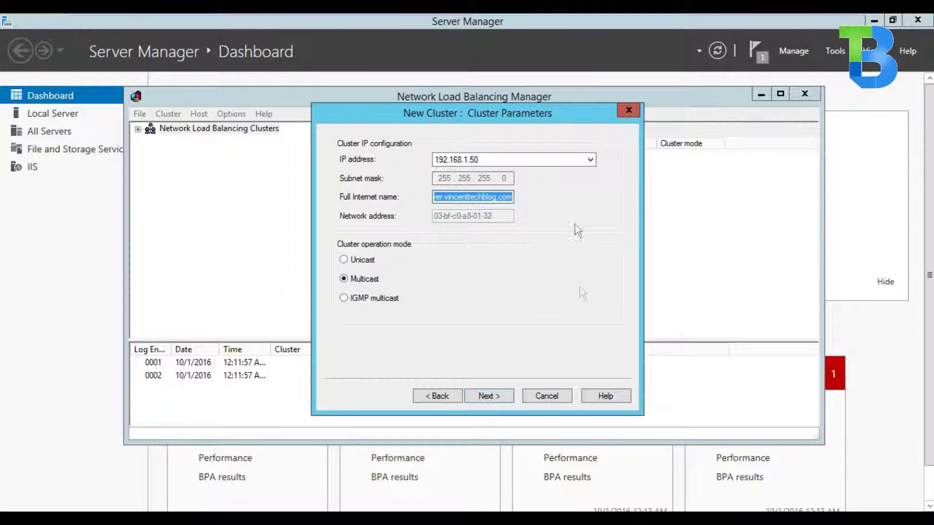
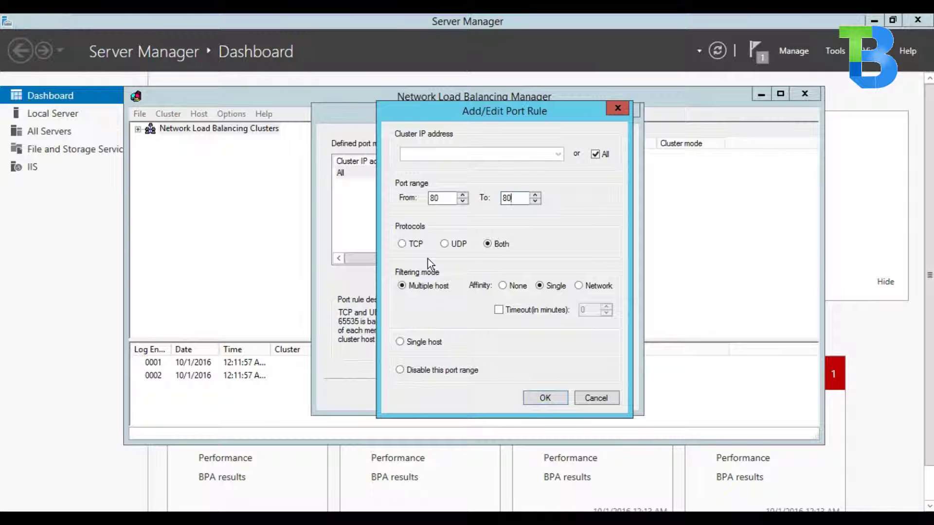
# - Set the affinity of the port 80 rule to None and finish creating the cluster
pyautogui.click(505, 288)
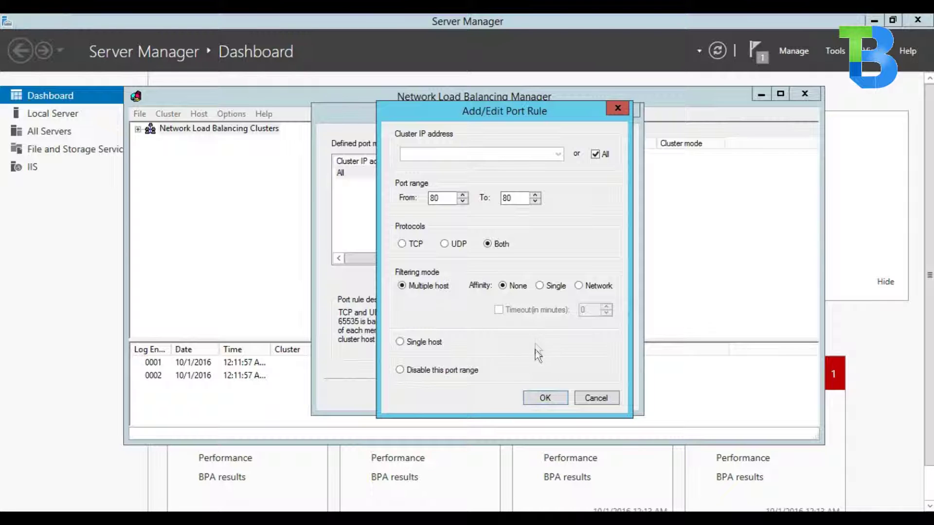
pyautogui.click(544, 397)
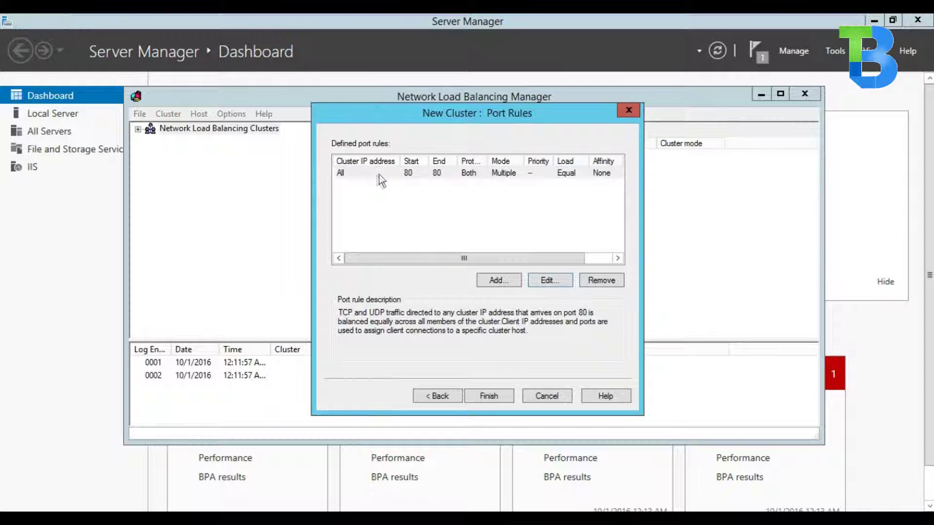
pyautogui.click(398, 176)
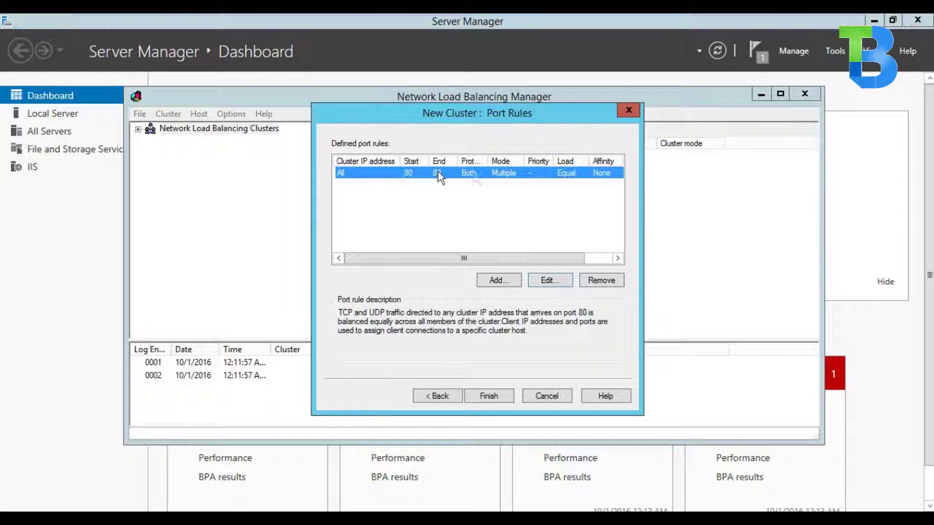
pyautogui.click(547, 281)
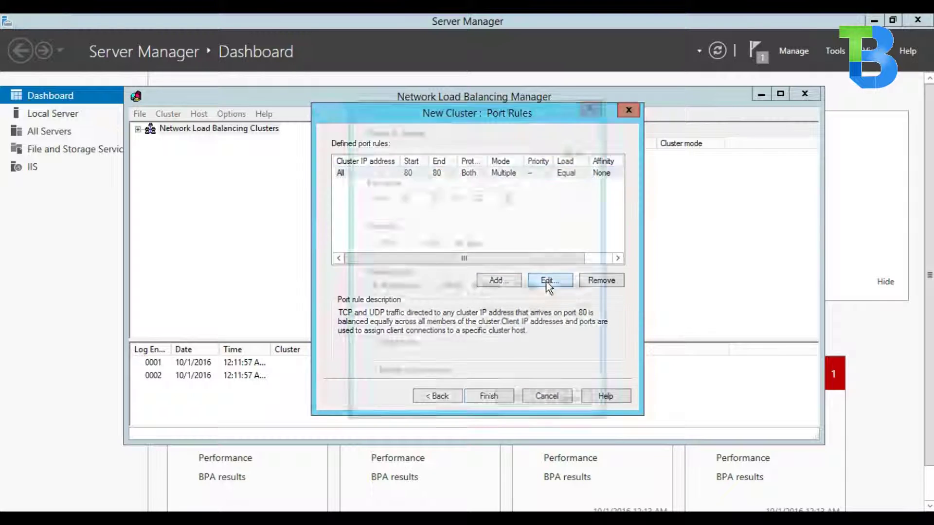
pyautogui.click(488, 396)
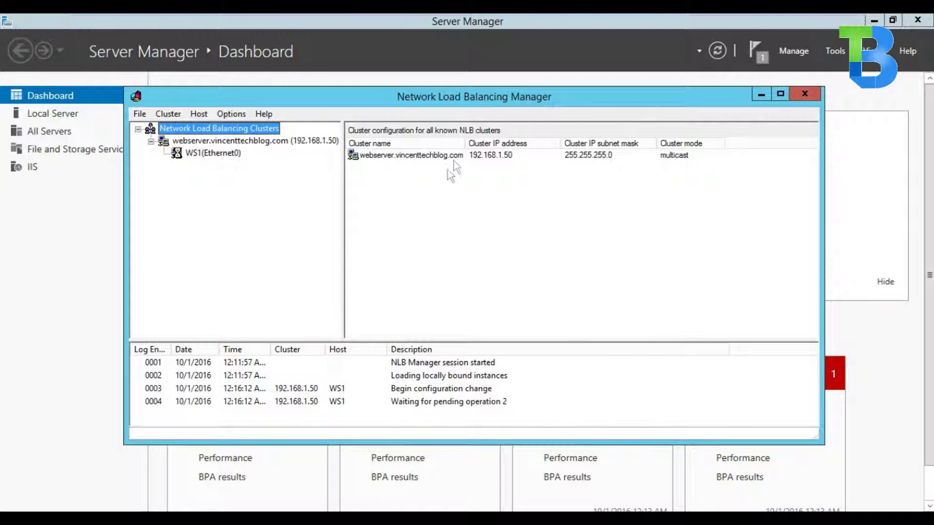
# - Examine the new cluster's host status and the port rules configured on WS1
pyautogui.click(228, 143)
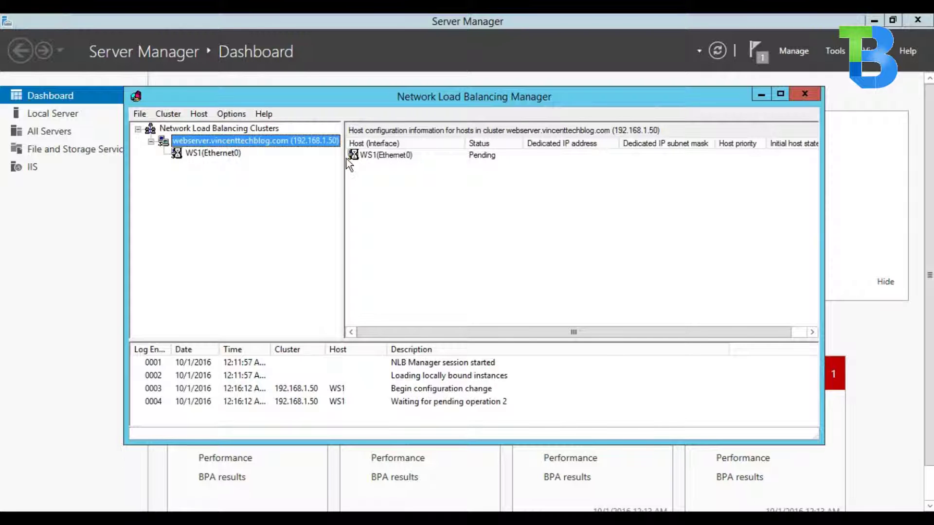
pyautogui.click(215, 155)
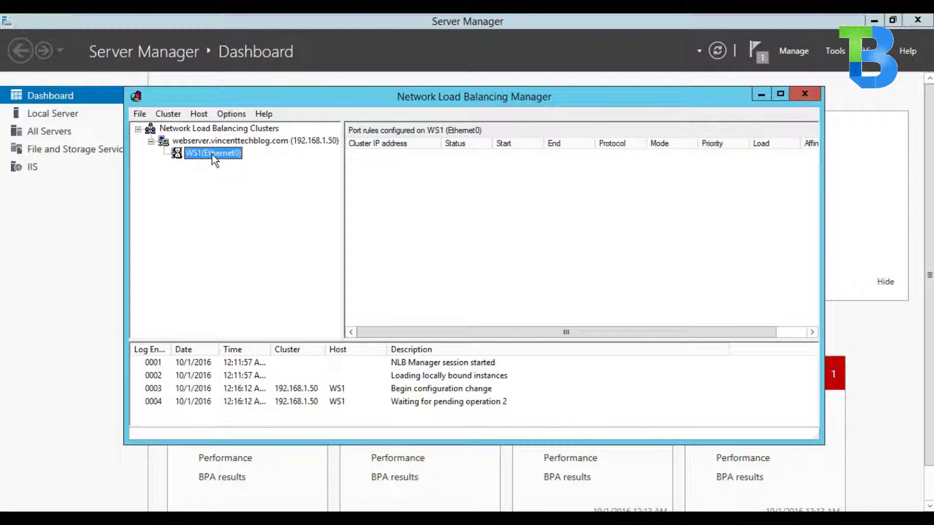
pyautogui.click(229, 142)
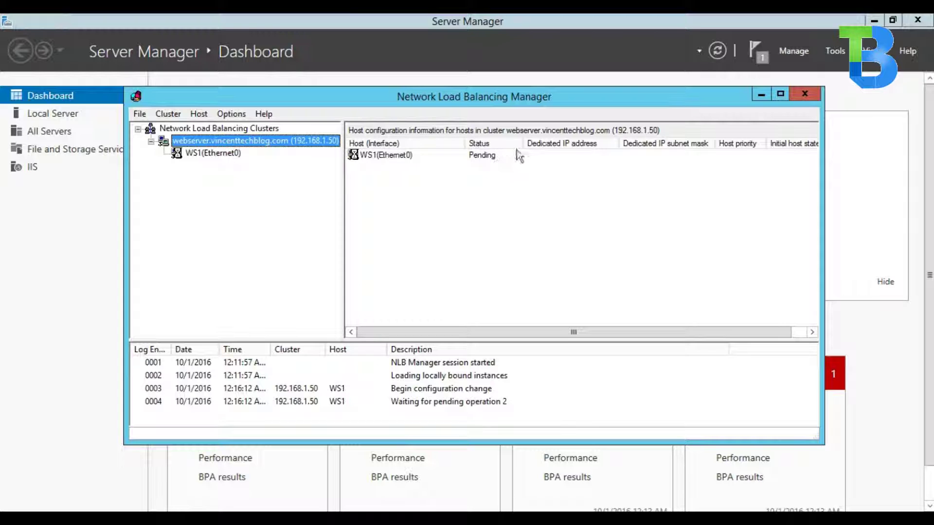
pyautogui.click(449, 156)
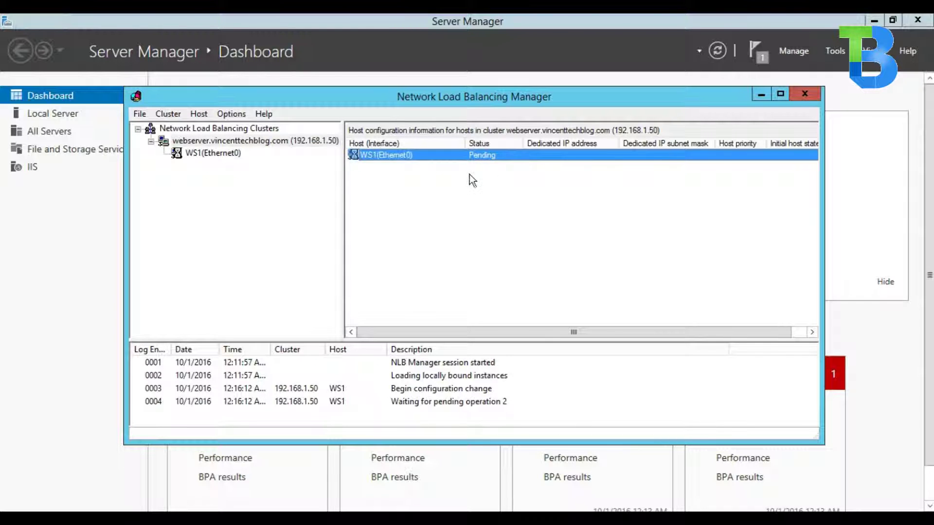
pyautogui.click(220, 153)
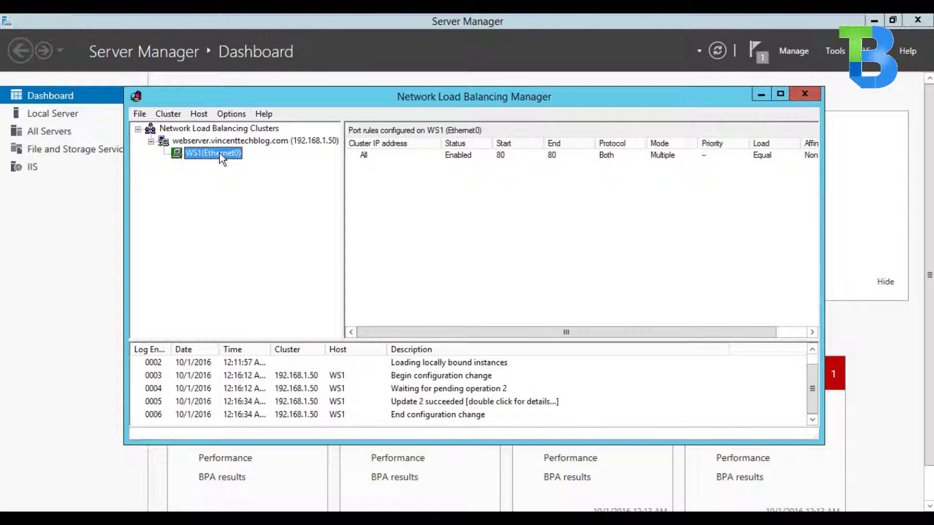
pyautogui.click(217, 141)
pyautogui.click(212, 153)
pyautogui.click(219, 141)
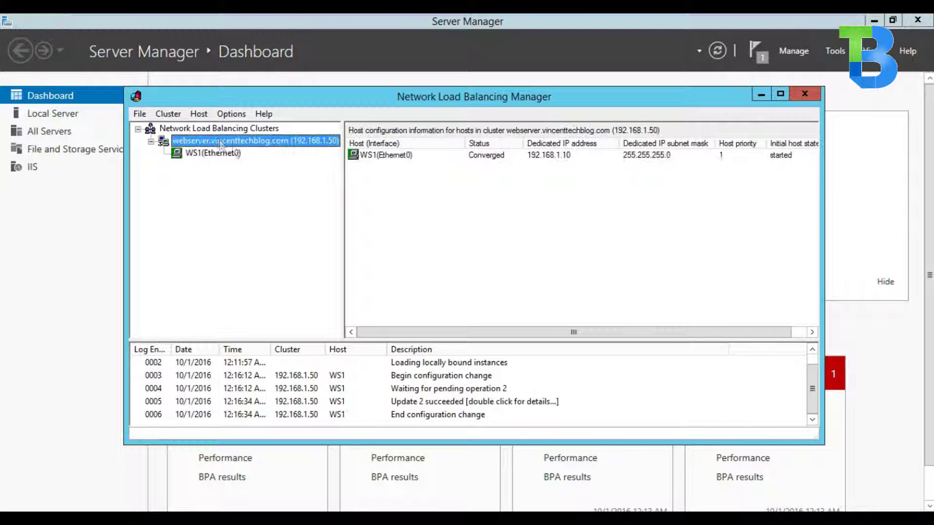
pyautogui.click(441, 155)
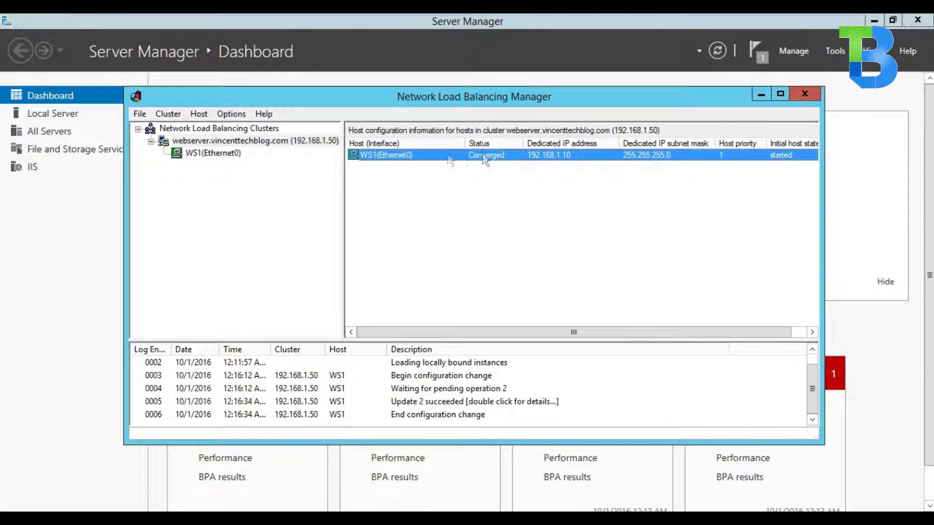
pyautogui.click(477, 176)
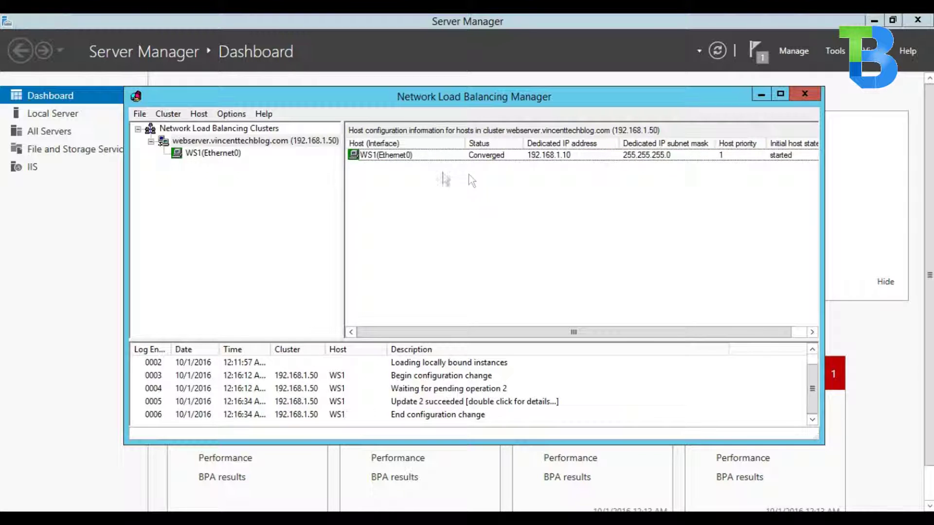
# - Add host ws2 to the webserver.vincenttechblog.com cluster on its Ethernet0 interface, keeping priority 2, the Started default state and the port 80 rule
pyautogui.rightClick(229, 141)
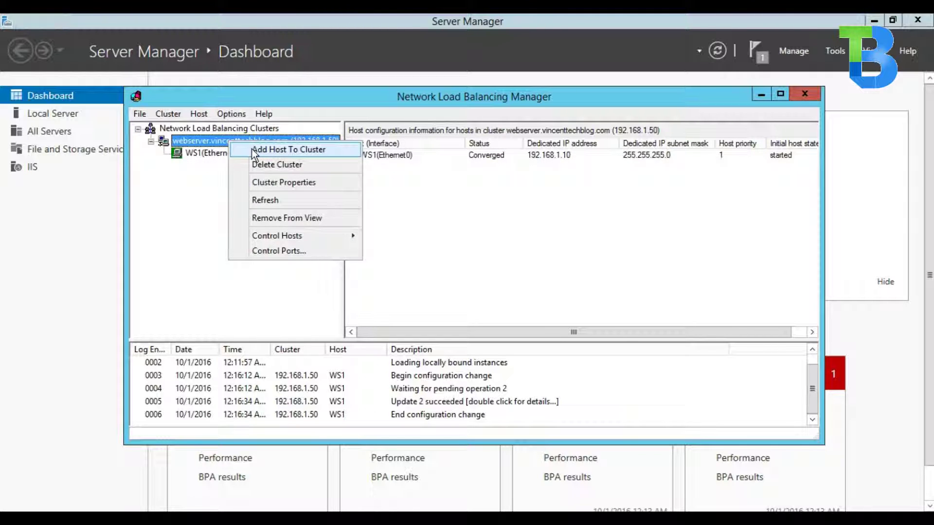
pyautogui.click(252, 149)
pyautogui.write('ws2')
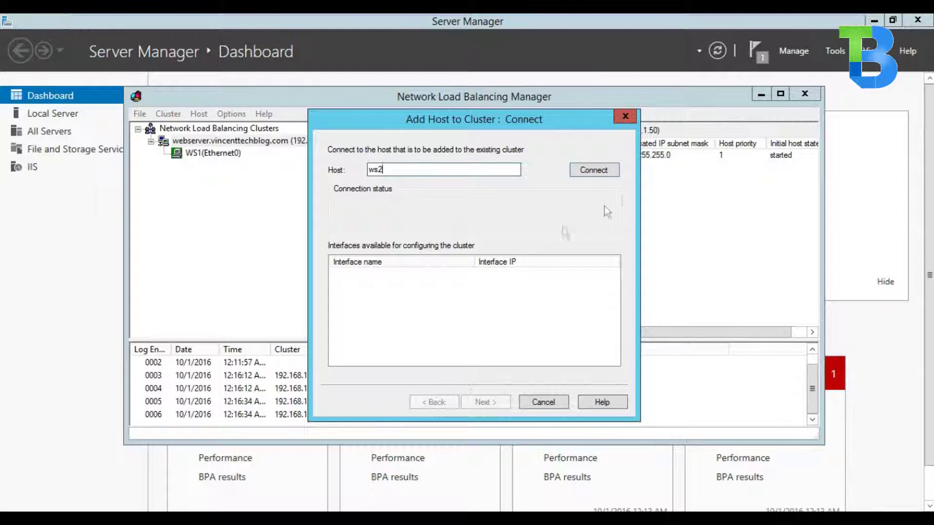
pyautogui.click(603, 171)
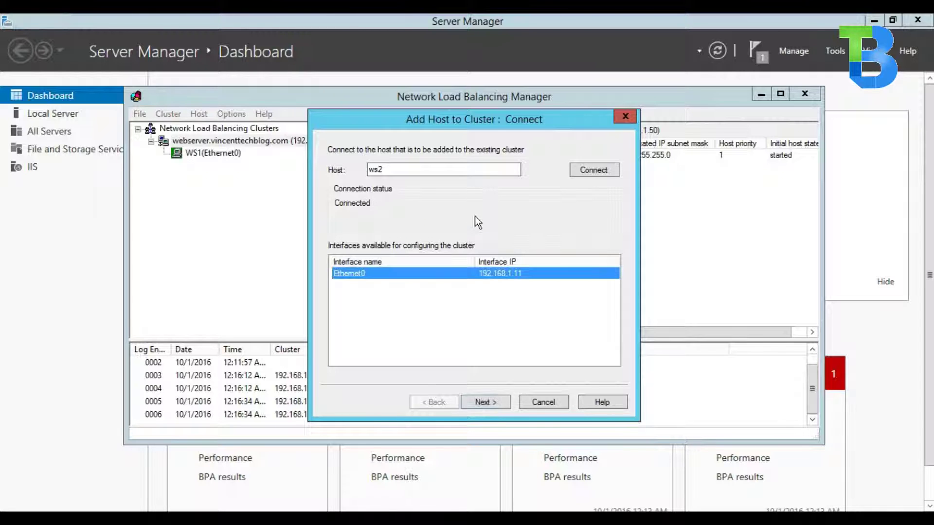
pyautogui.click(496, 400)
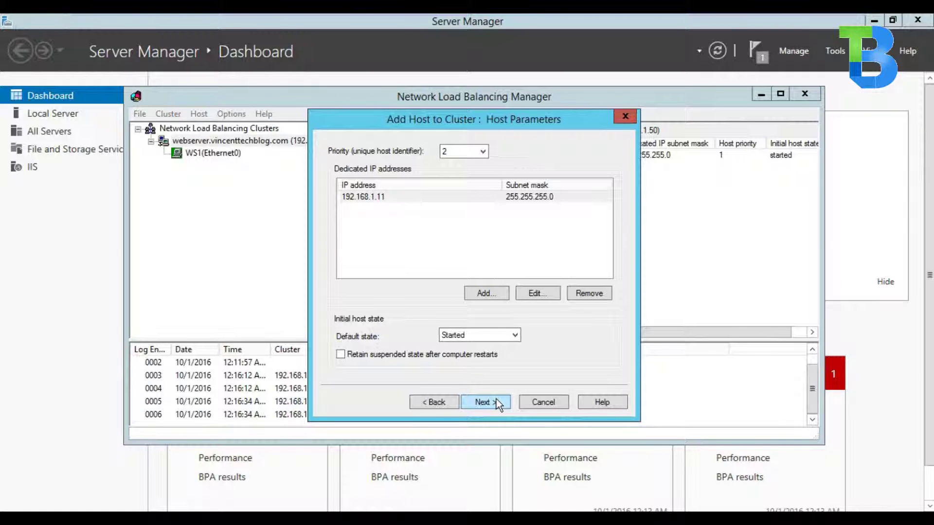
pyautogui.click(496, 402)
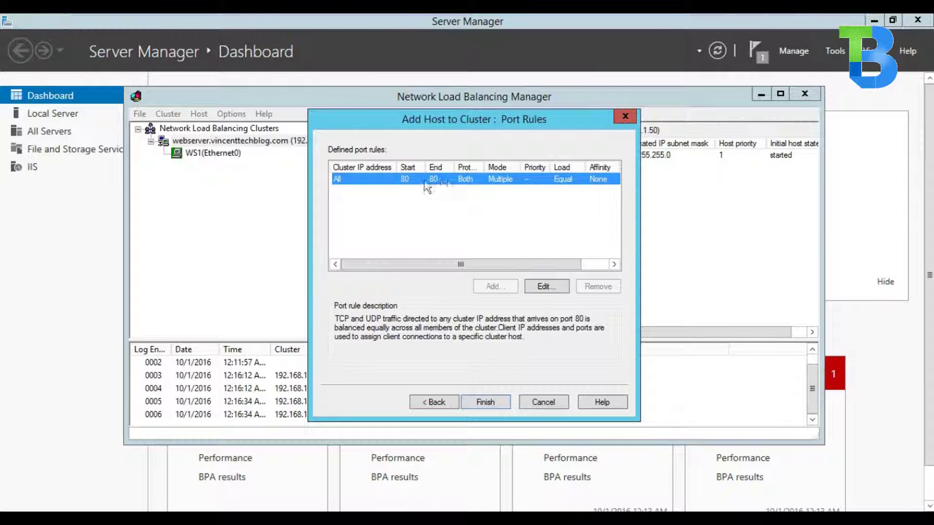
pyautogui.click(493, 404)
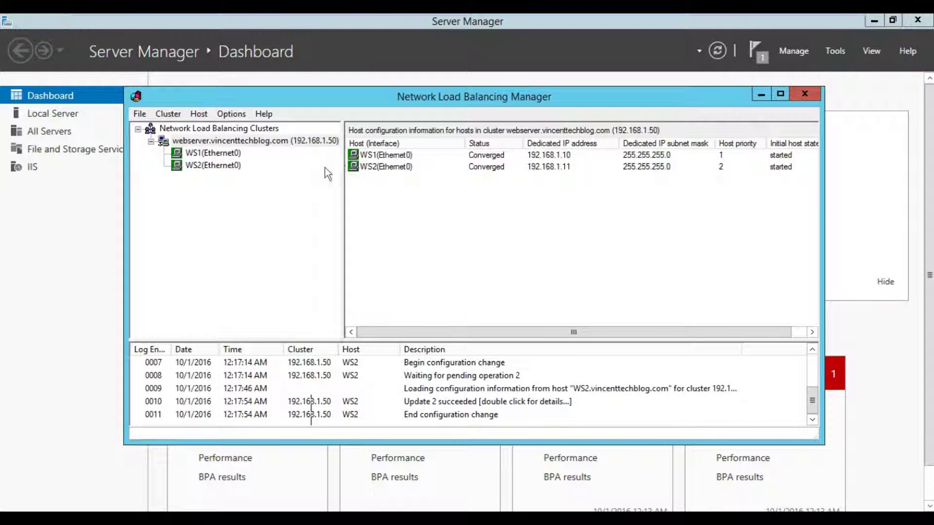
pyautogui.moveTo(275, 97); pyautogui.dragTo(284, 107)
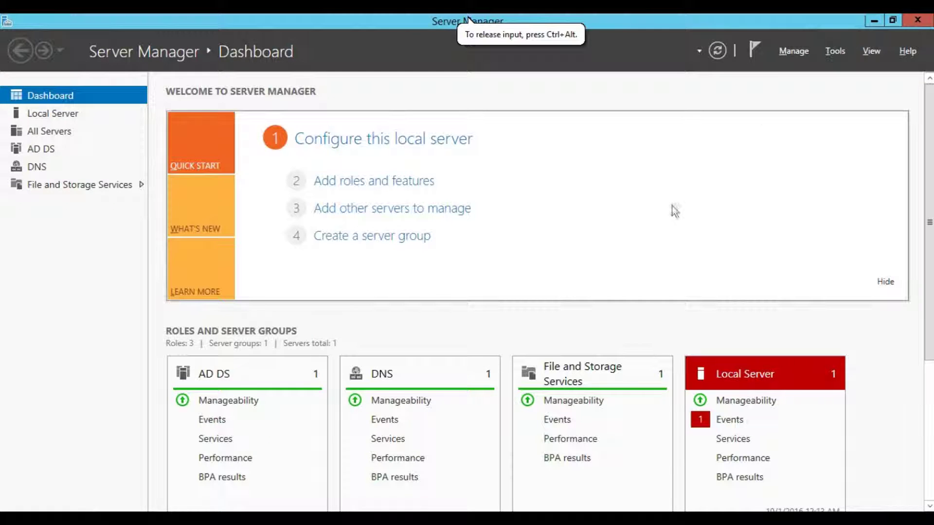
# - On the domain controller, open the vincenttechblog.com forward lookup zone in DNS Manager and refresh its records
pyautogui.click(835, 53)
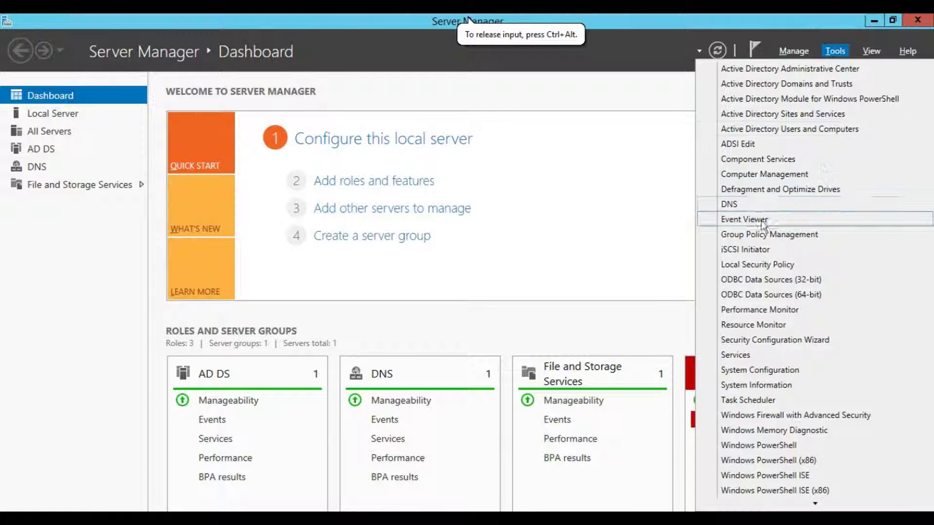
pyautogui.click(757, 206)
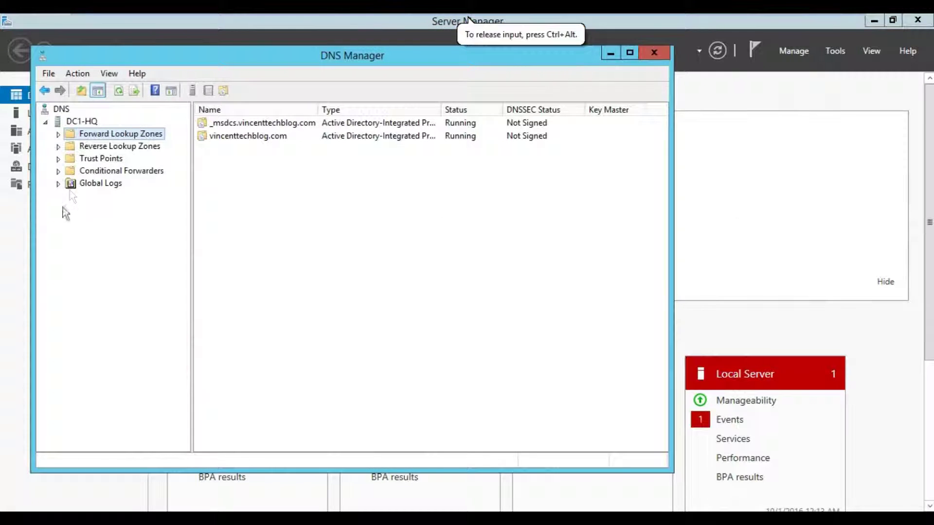
pyautogui.click(58, 133)
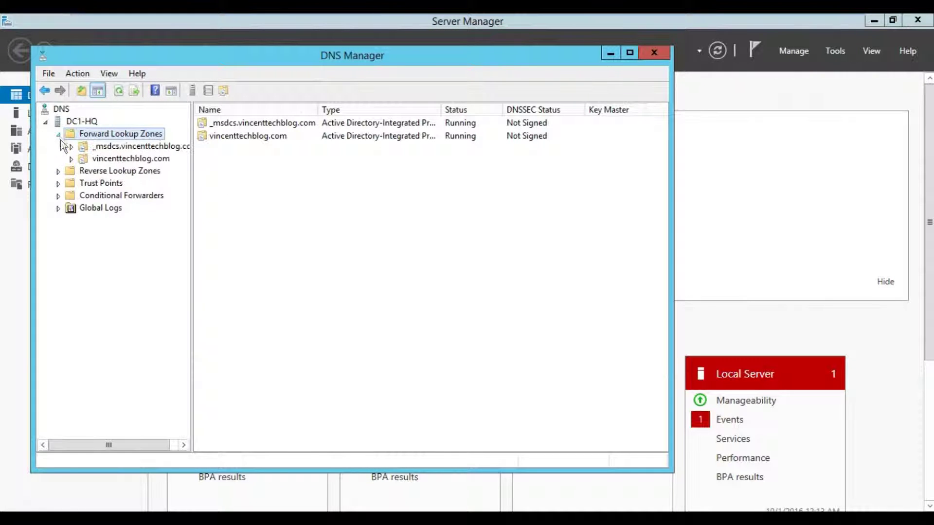
pyautogui.click(75, 161)
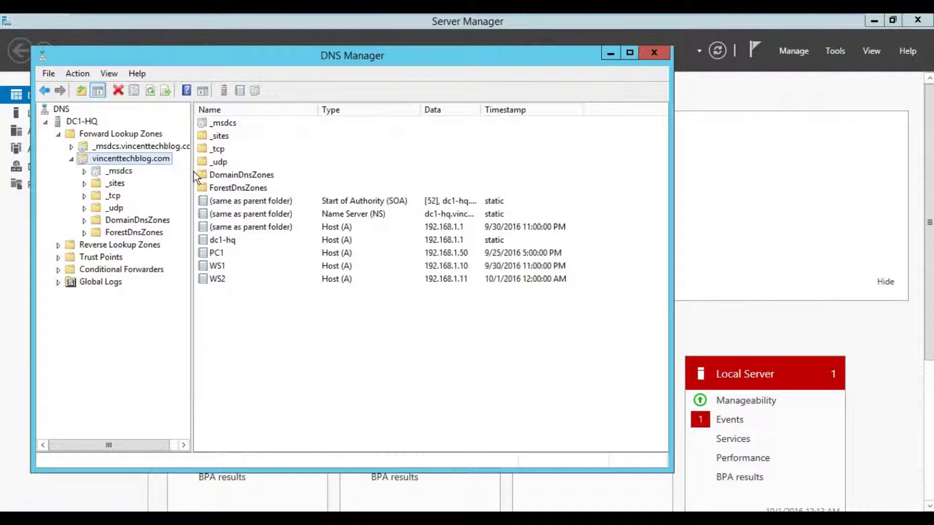
pyautogui.moveTo(191, 170); pyautogui.dragTo(221, 172)
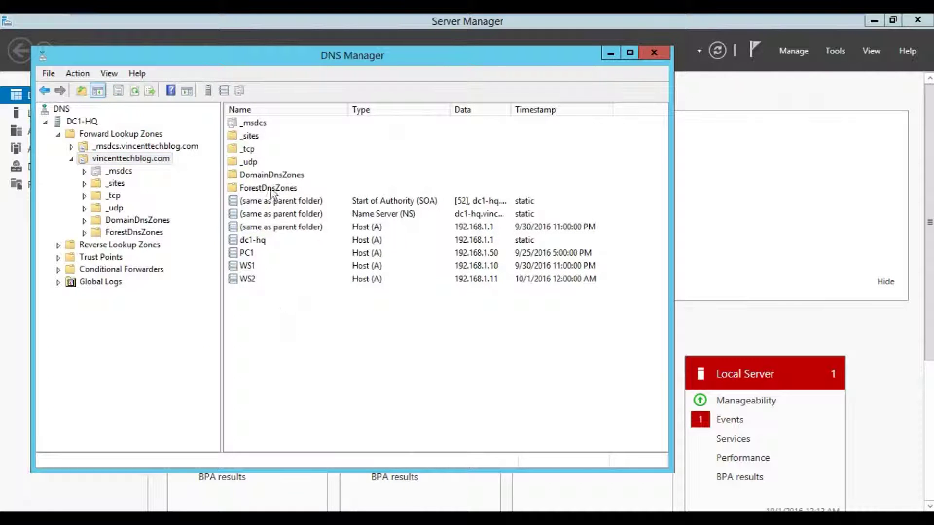
pyautogui.rightClick(274, 302)
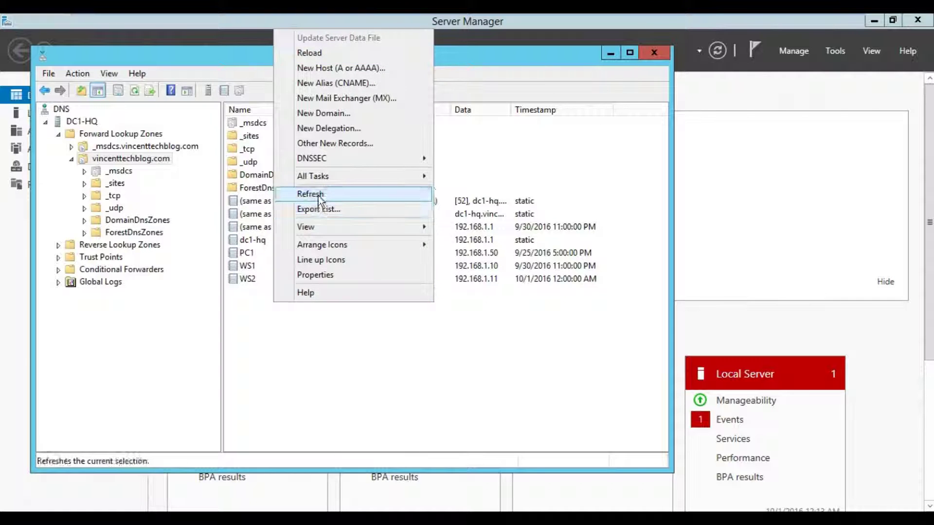
pyautogui.click(318, 195)
# - Add a host (A) record named webserver with IP address 192.168.1.50 to the vincenttechblog.com zone
pyautogui.rightClick(285, 302)
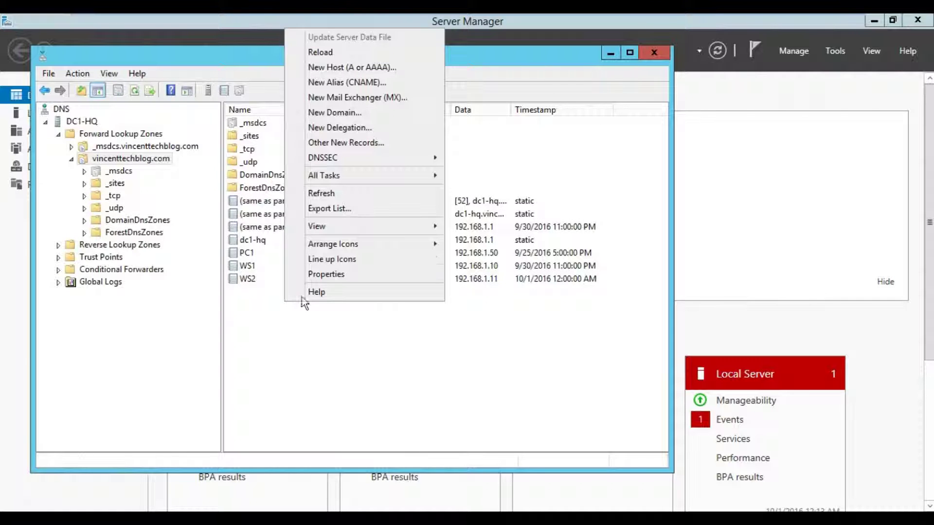
pyautogui.click(363, 68)
pyautogui.write('w')
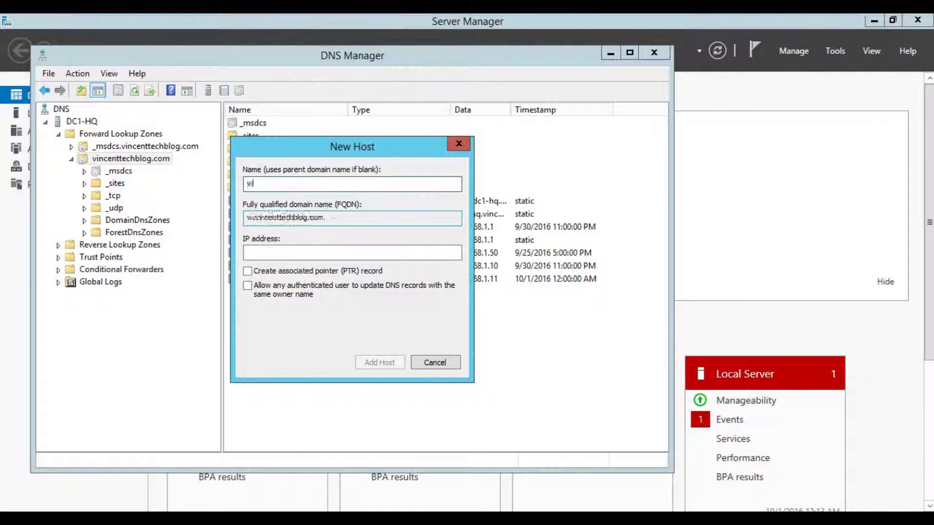
pyautogui.write('ebserver')
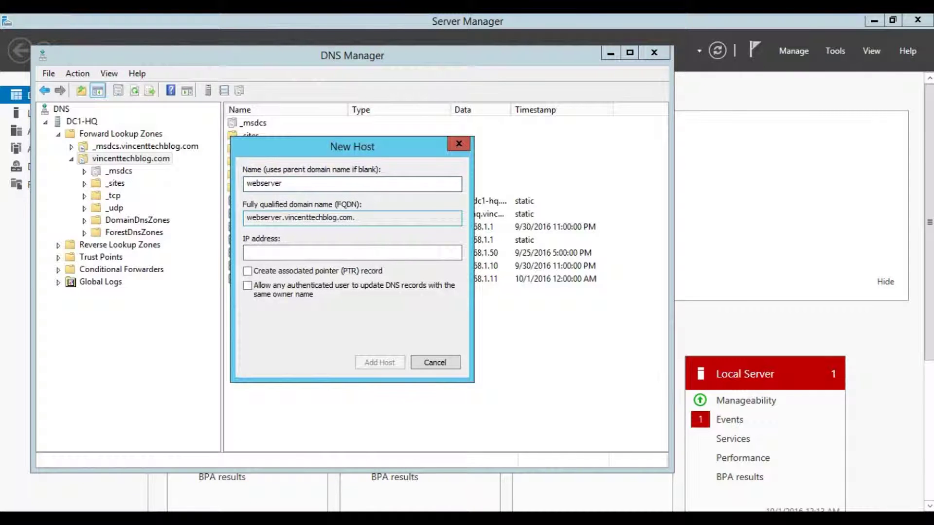
pyautogui.press('Tab')
pyautogui.click(376, 218)
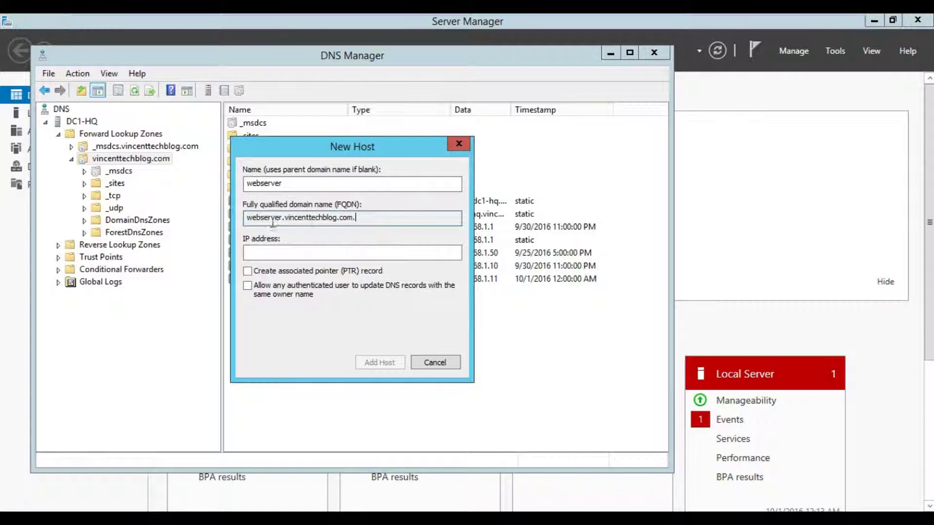
pyautogui.click(283, 258)
pyautogui.write('192.168.1.50')
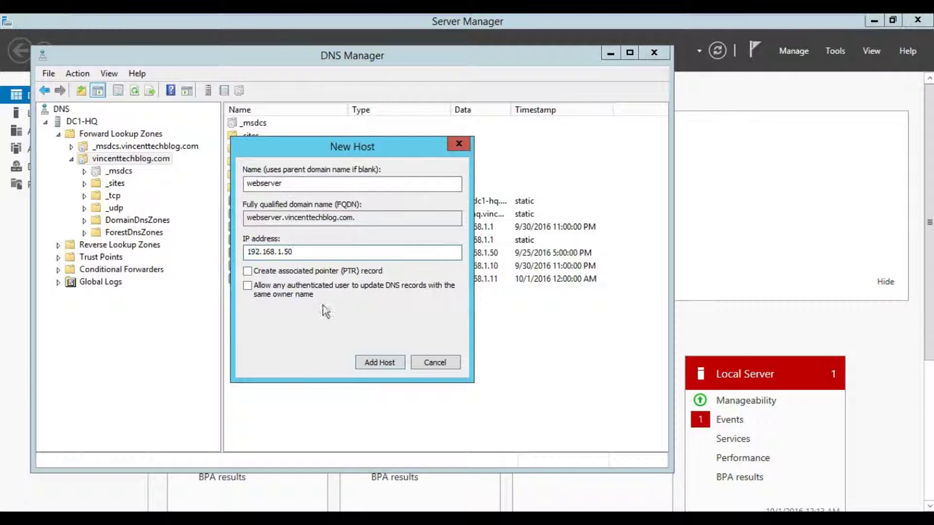
pyautogui.click(377, 362)
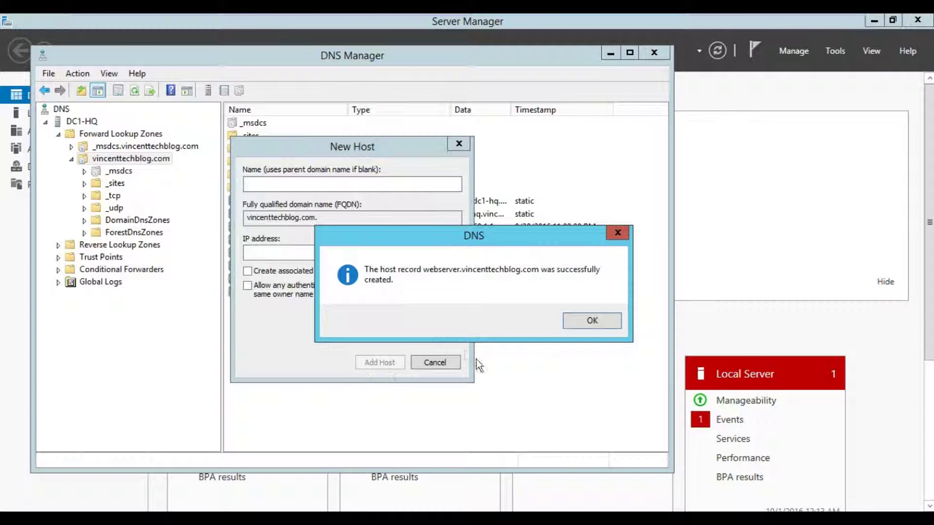
pyautogui.click(586, 322)
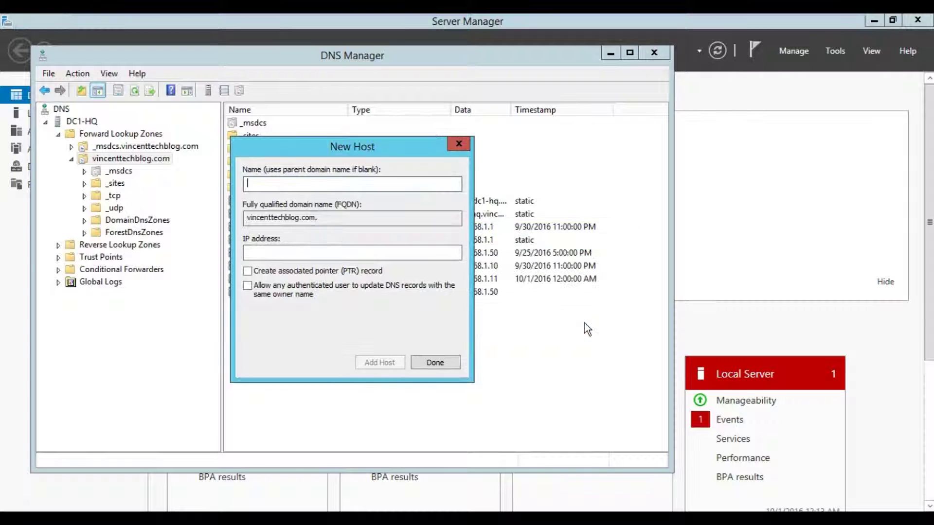
pyautogui.click(447, 362)
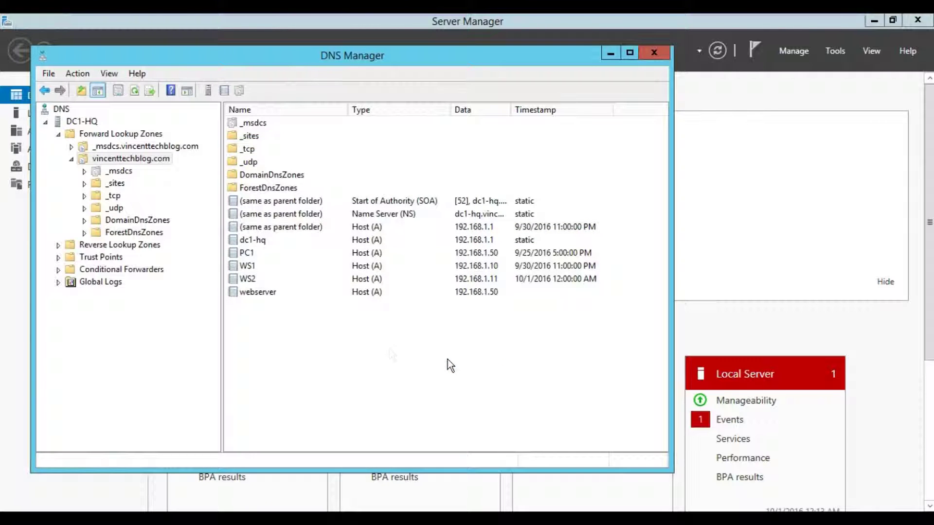
# - Refresh the zone to check the webserver record, and close DNS Manager and minimize Server Manager
pyautogui.rightClick(302, 320)
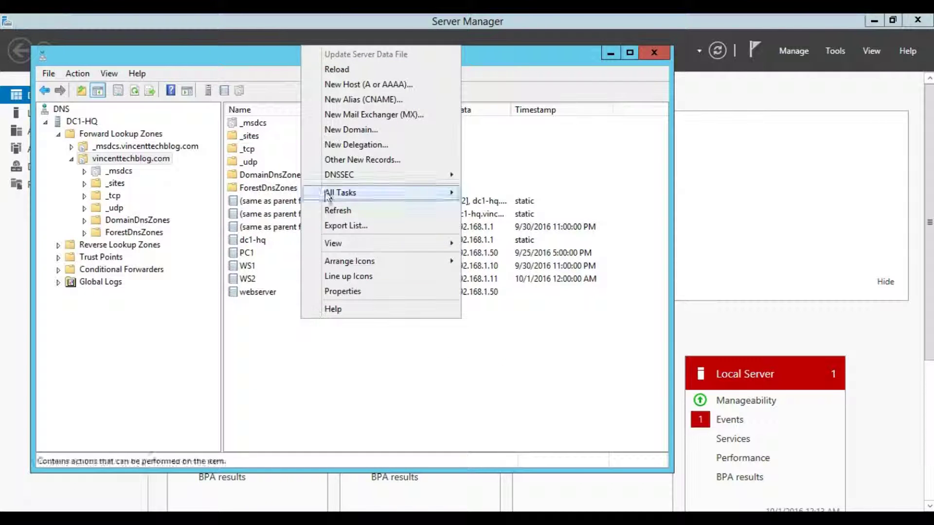
pyautogui.click(346, 215)
pyautogui.click(309, 269)
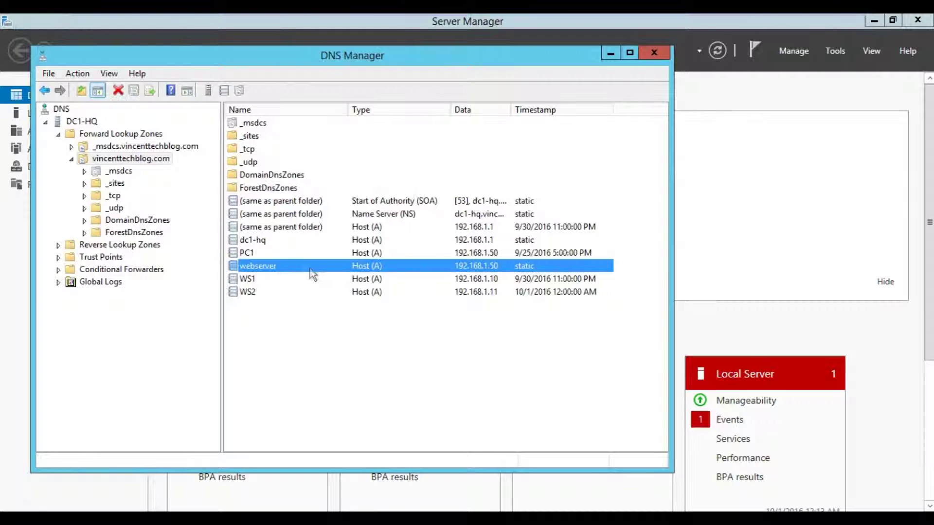
pyautogui.click(654, 53)
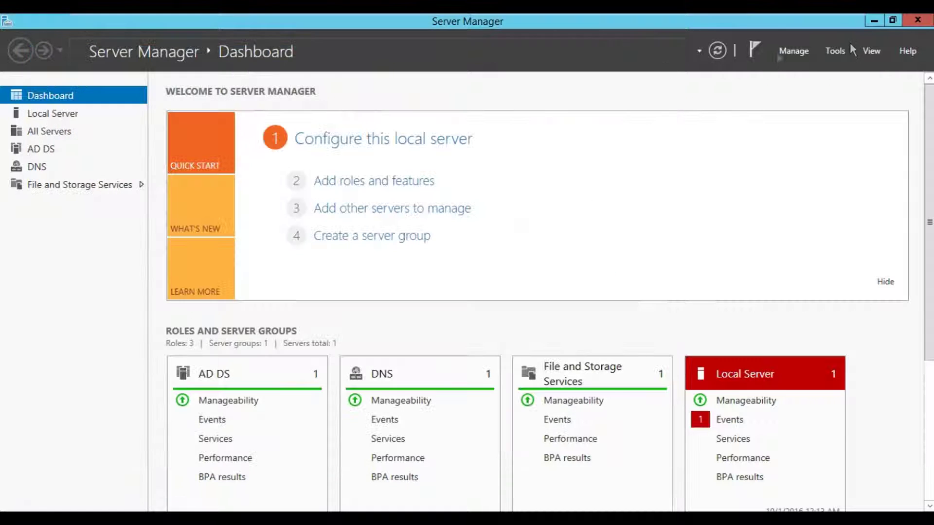
pyautogui.click(873, 21)
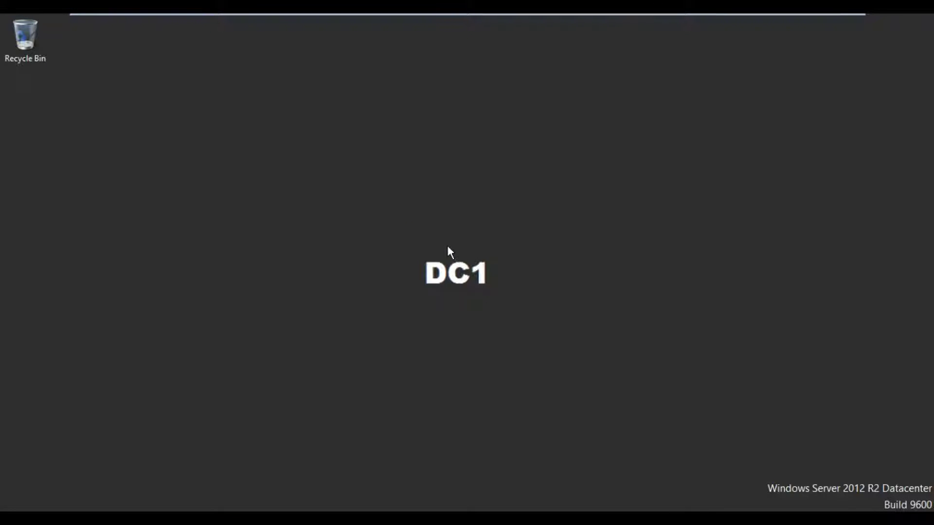
pyautogui.press('super')
pyautogui.click(249, 378)
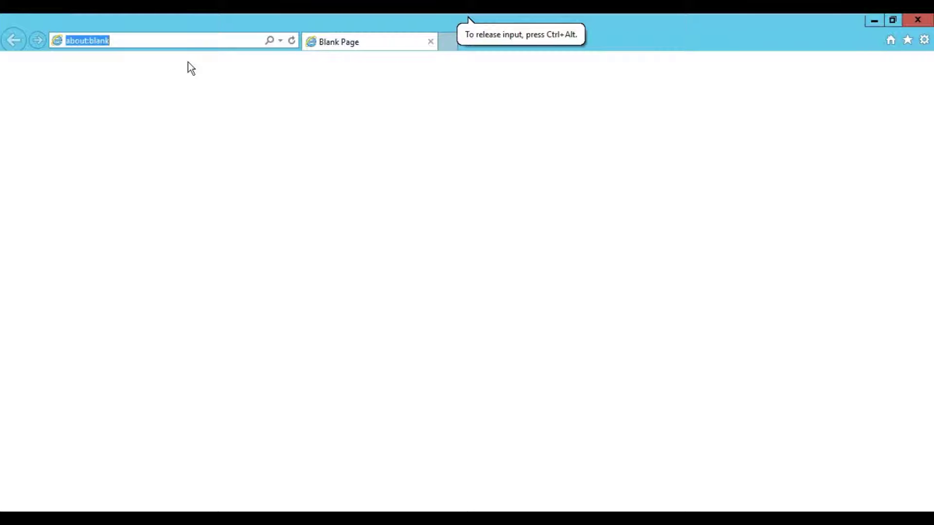
pyautogui.write('ht')
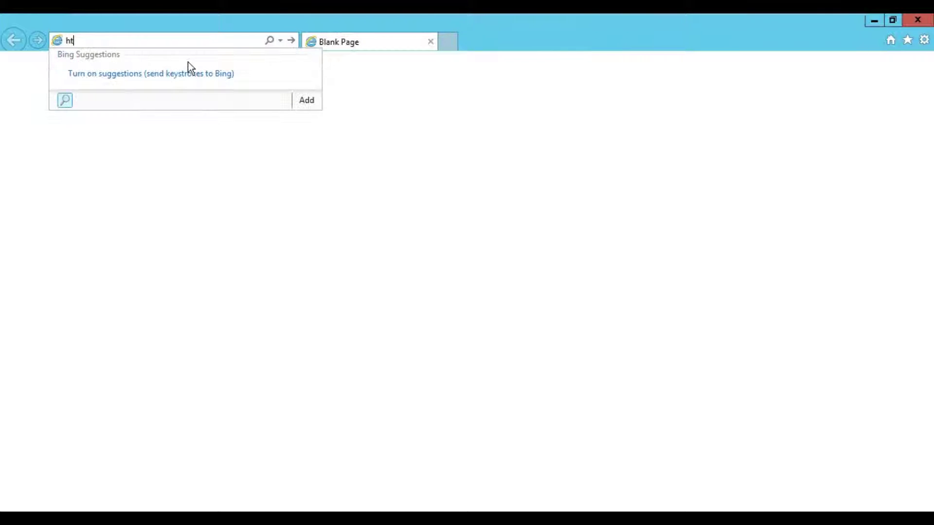
pyautogui.write('tp://webserver.com')
pyautogui.press('Return')
pyautogui.moveTo(126, 41); pyautogui.dragTo(194, 43)
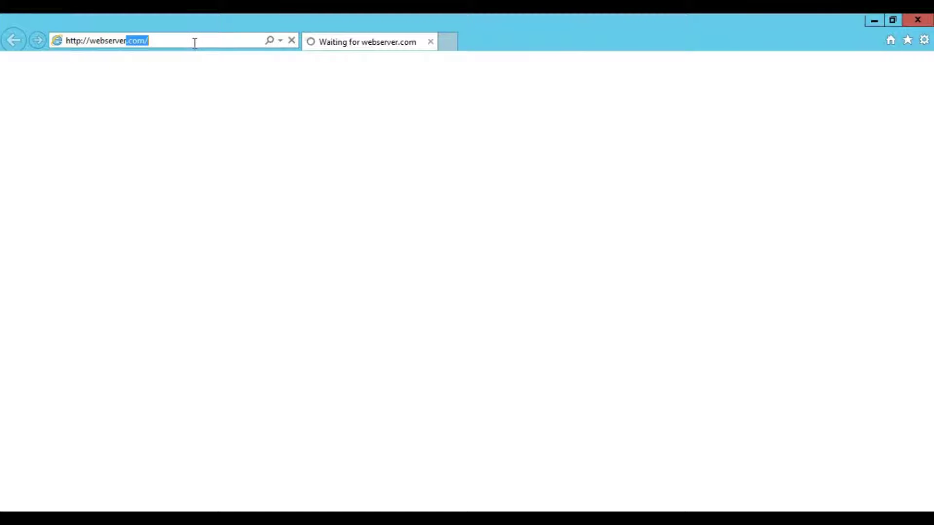
pyautogui.press('BackSpace')
pyautogui.press('Return')
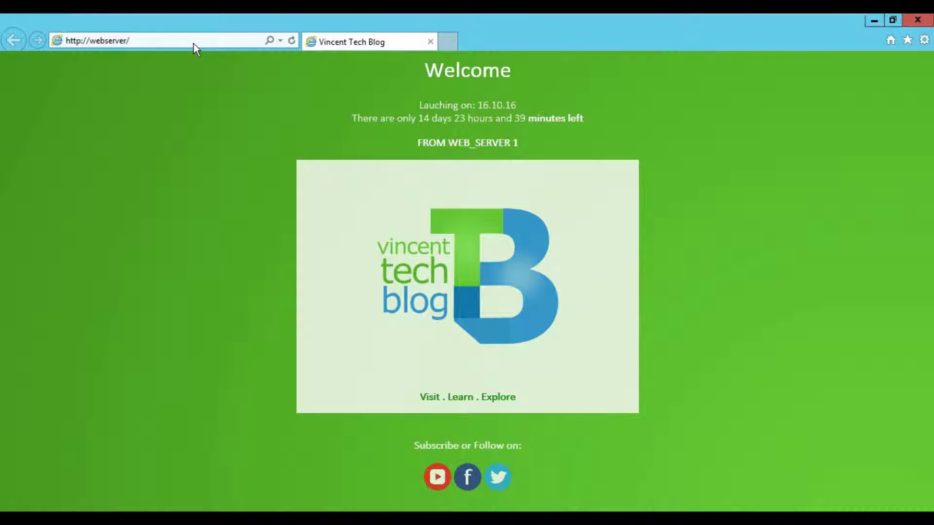
pyautogui.click(140, 42)
pyautogui.press('Return')
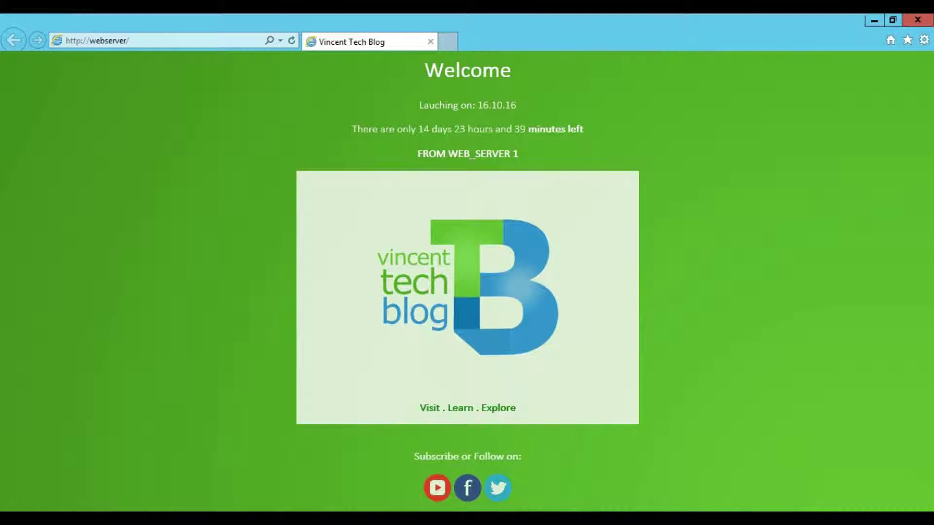
pyautogui.click(131, 41)
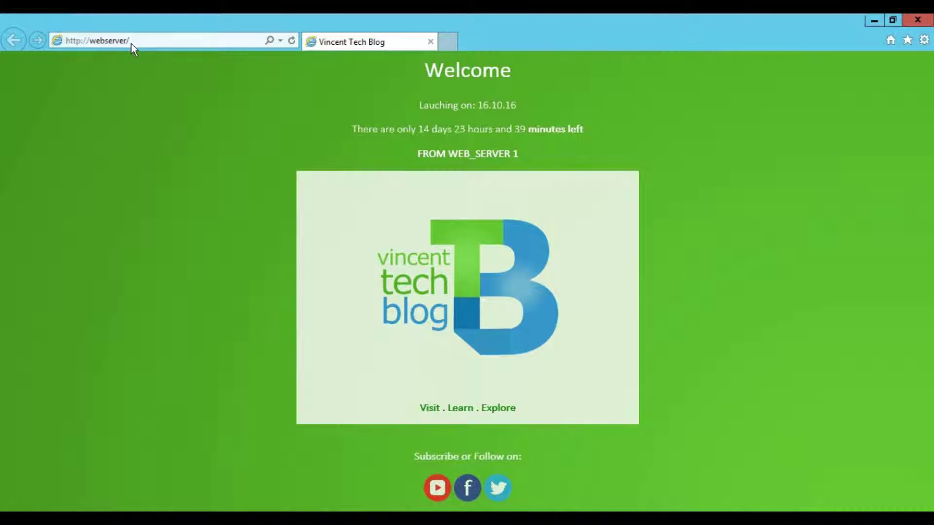
pyautogui.press('Return')
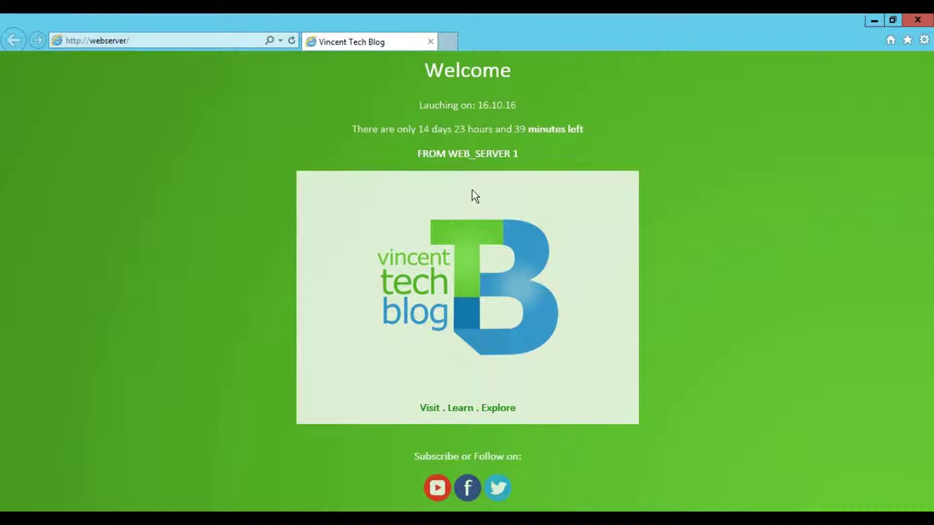
pyautogui.click(140, 45)
pyautogui.press('Return')
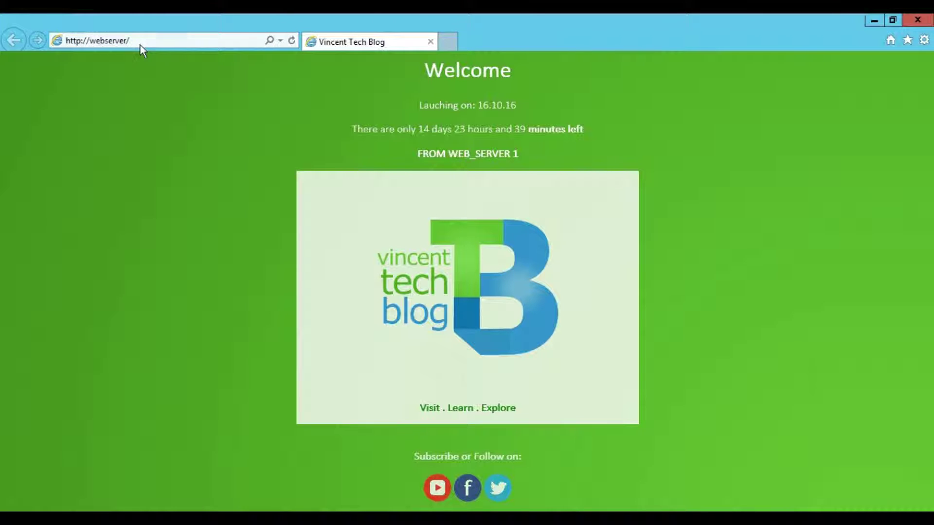
pyautogui.click(292, 42)
pyautogui.click(293, 43)
pyautogui.click(292, 42)
pyautogui.tripleClick(579, 146)
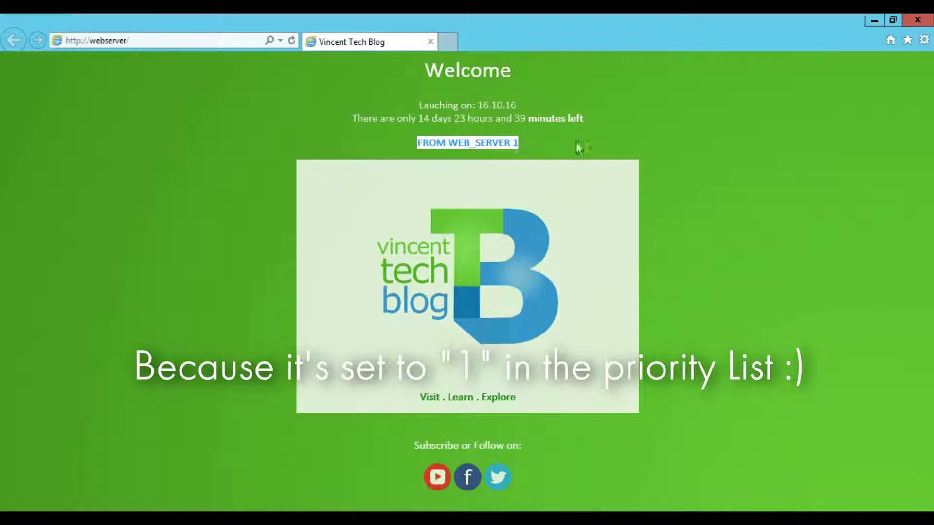
pyautogui.click(578, 146)
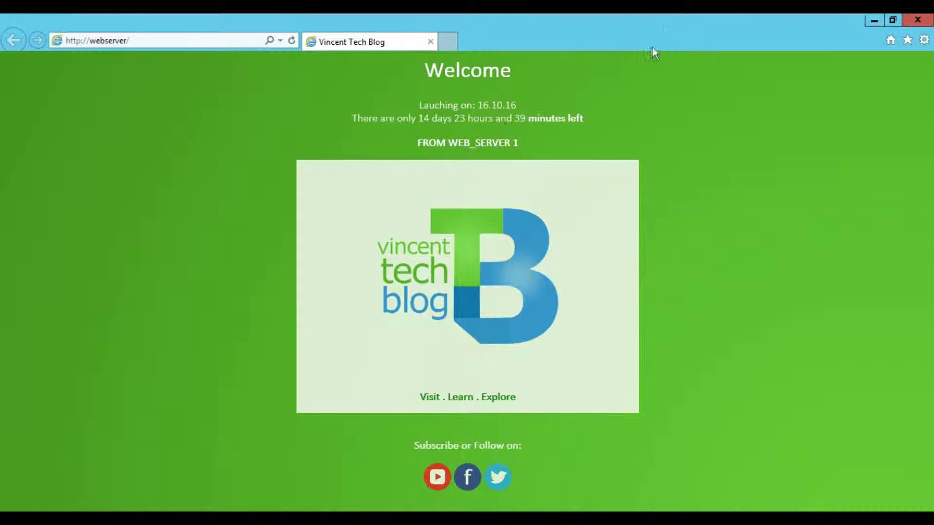
# - Switch to Network Load Balancing Manager and stop host WS1 in the webserver.vincenttechblog.com cluster
pyautogui.moveTo(666, 29); pyautogui.dragTo(562, 295)
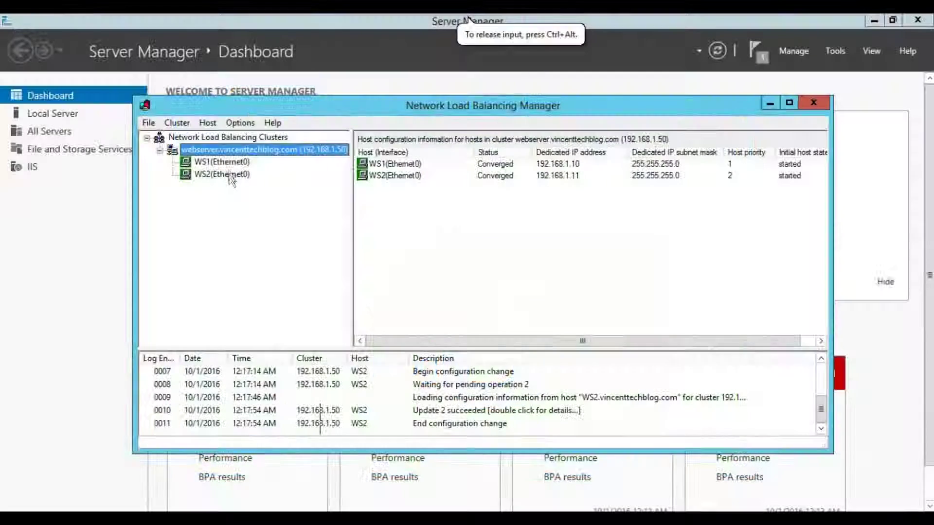
pyautogui.click(223, 162)
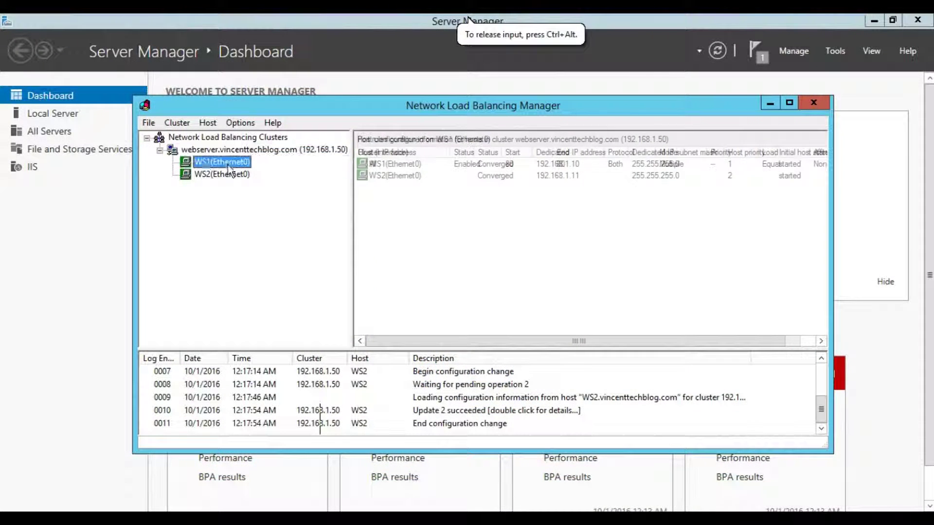
pyautogui.click(241, 150)
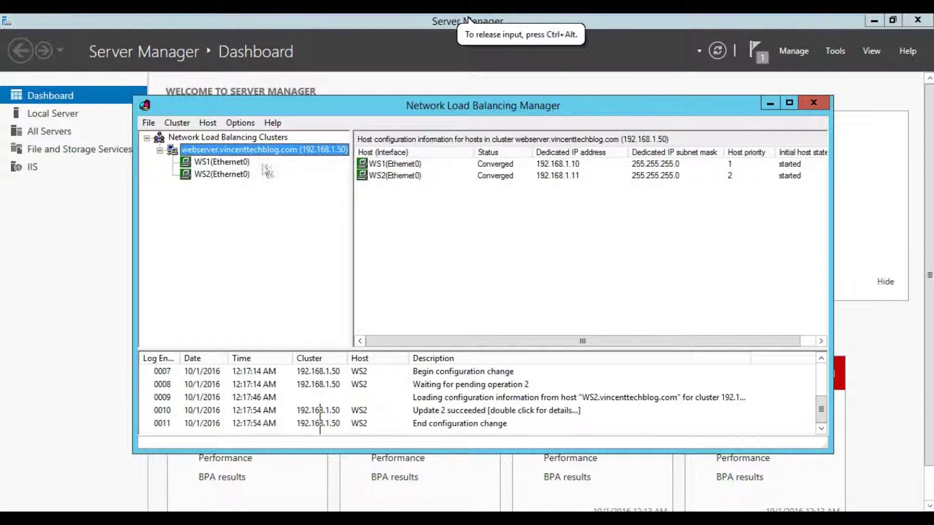
pyautogui.rightClick(235, 164)
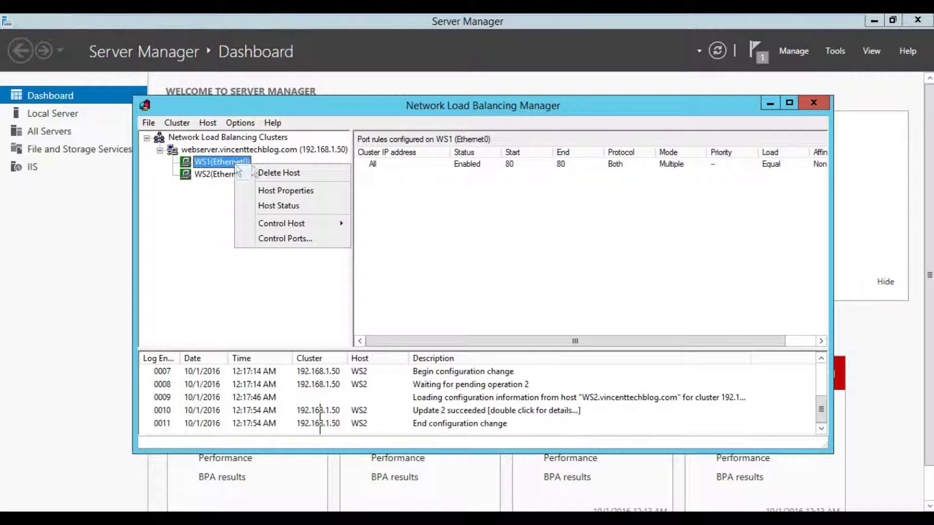
pyautogui.moveTo(312, 226)
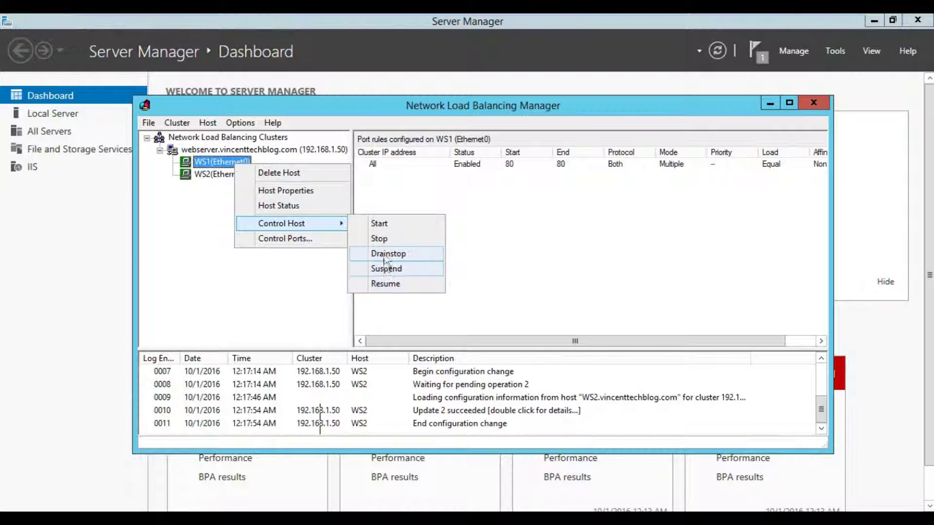
pyautogui.click(384, 240)
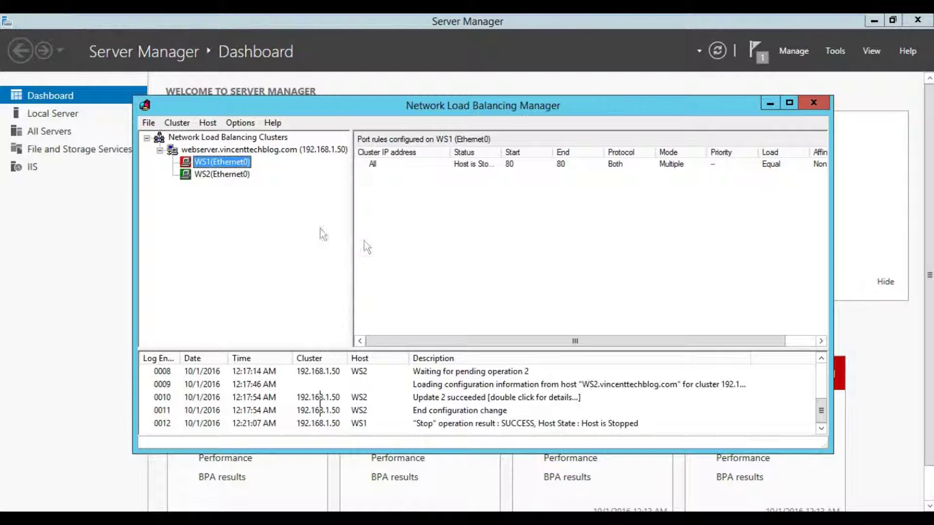
pyautogui.click(213, 150)
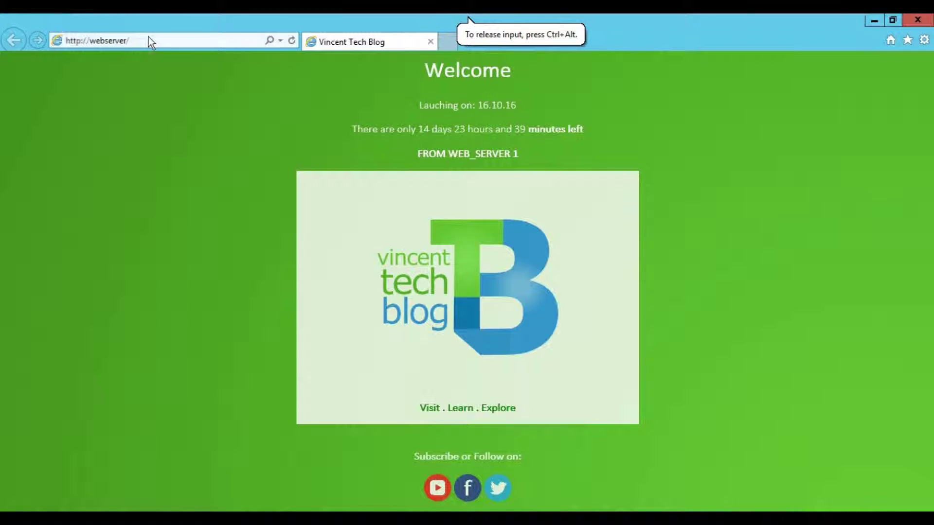
pyautogui.click(150, 42)
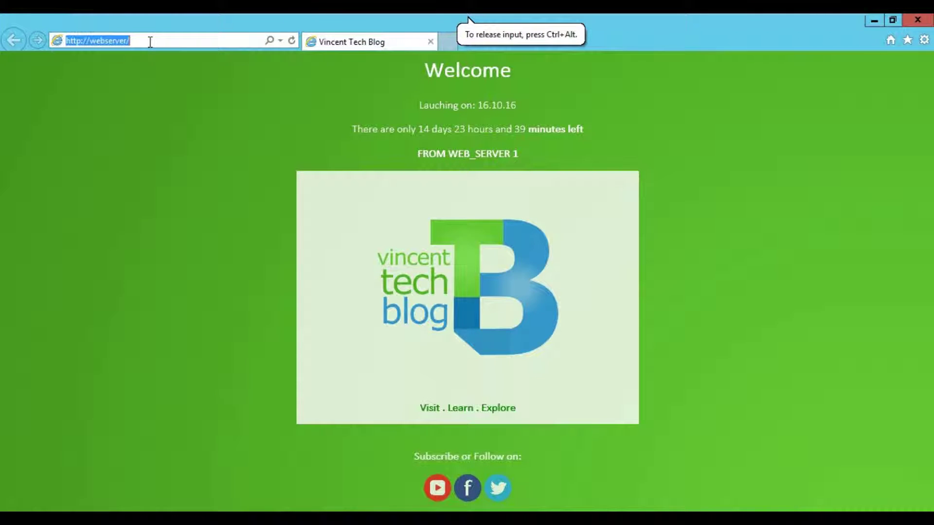
pyautogui.click(291, 40)
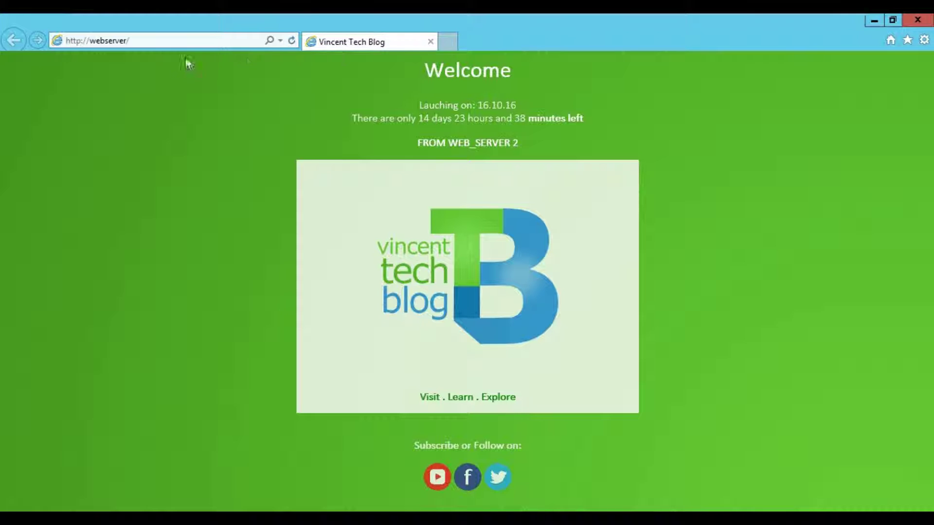
pyautogui.moveTo(448, 142); pyautogui.dragTo(478, 145)
pyautogui.click(494, 160)
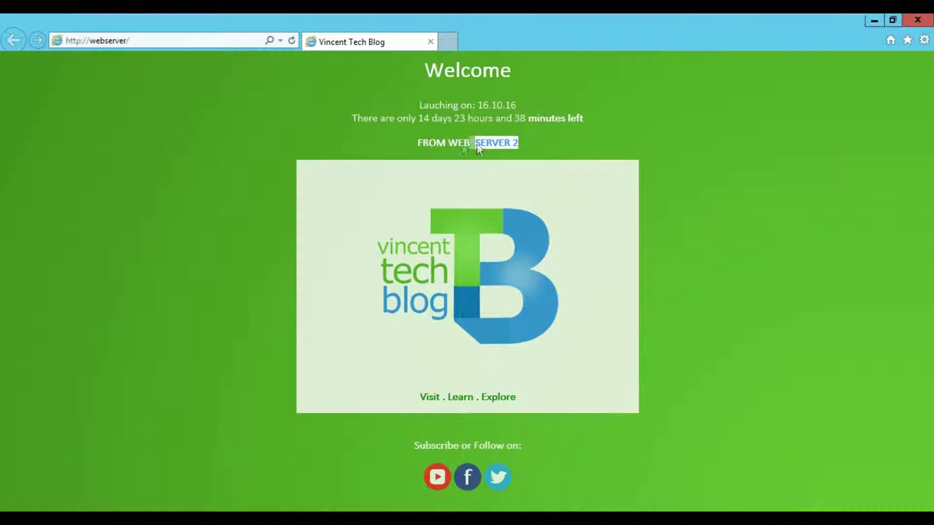
pyautogui.click(446, 155)
pyautogui.click(292, 41)
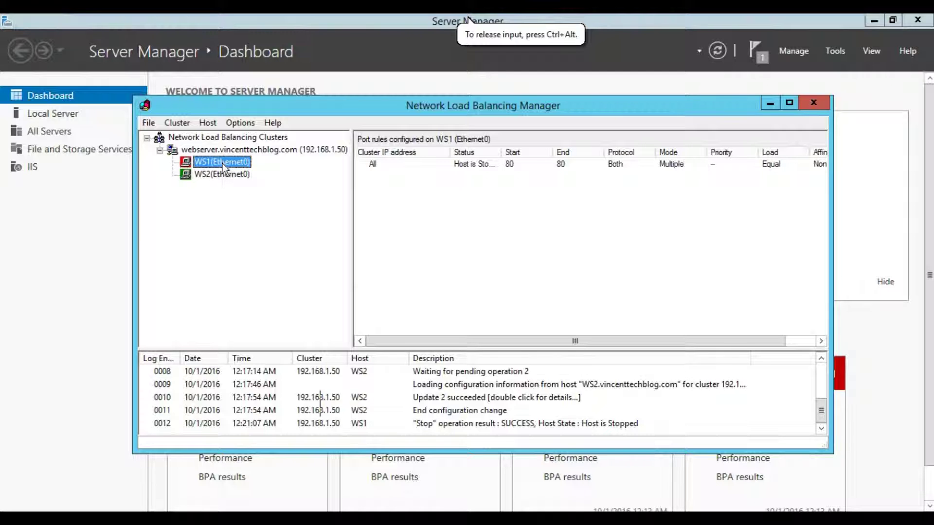
# - Switch to Network Load Balancing Manager, start host WS1 again, and refresh the webserver.vincenttechblog.com cluster
pyautogui.rightClick(223, 164)
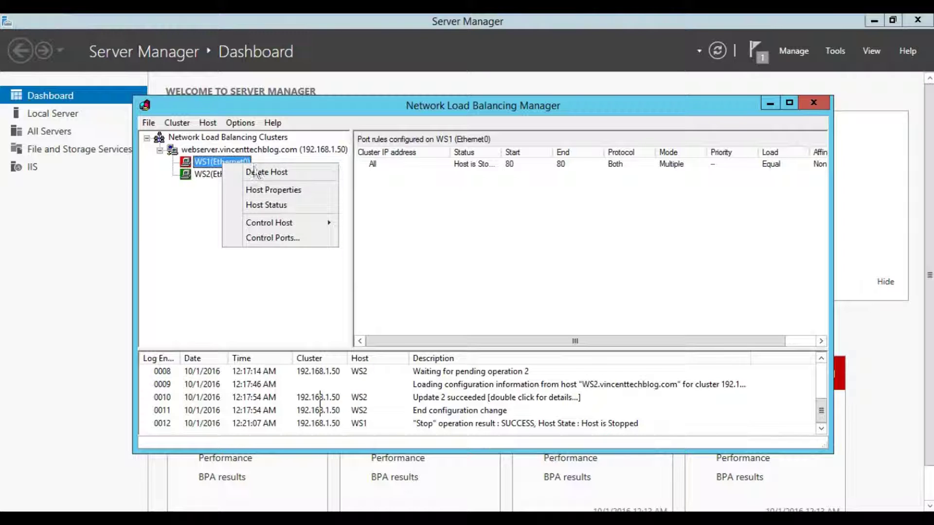
pyautogui.moveTo(313, 224)
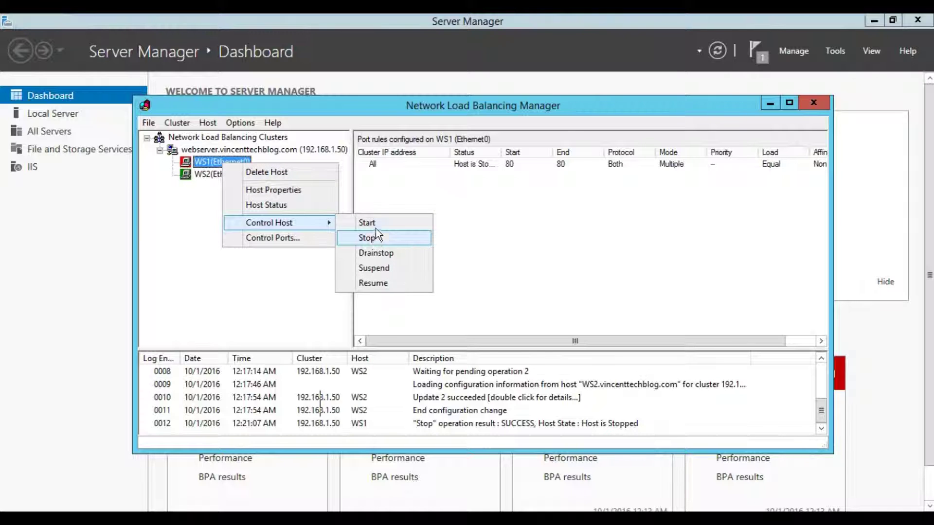
pyautogui.click(376, 228)
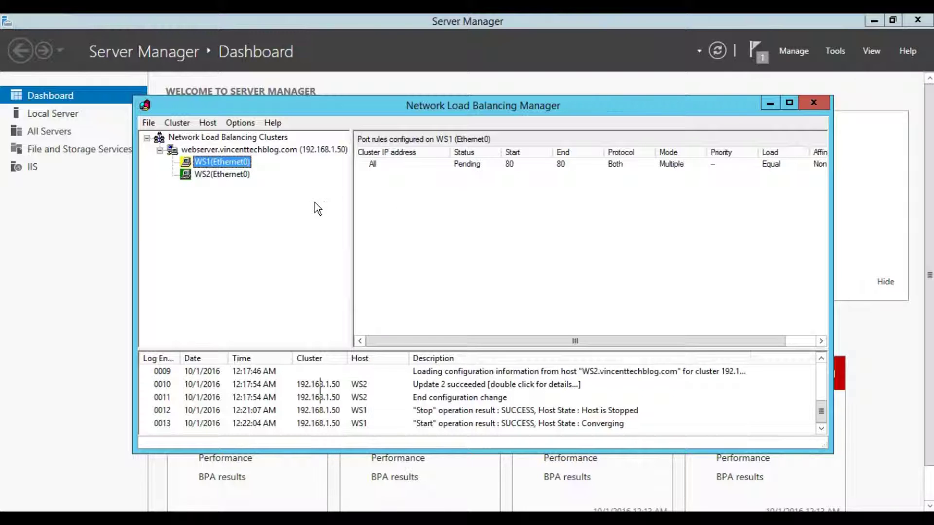
pyautogui.click(432, 211)
pyautogui.click(261, 152)
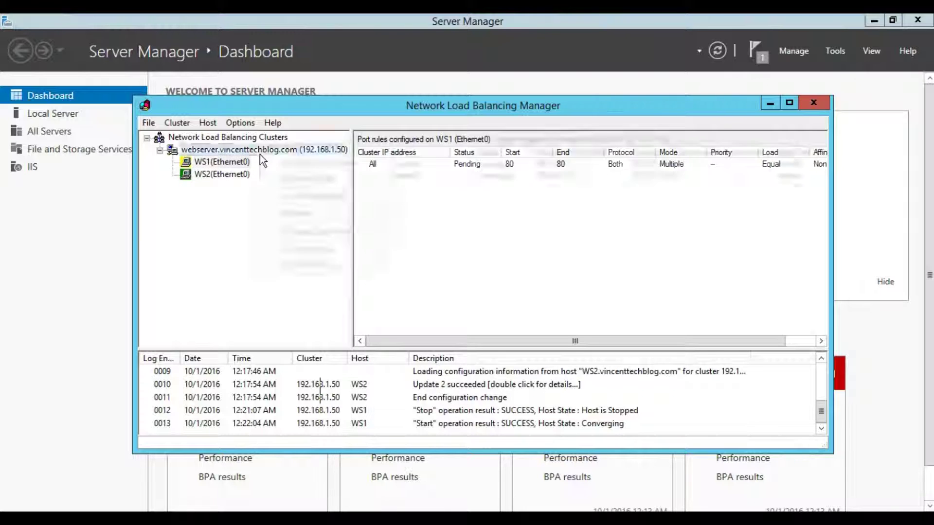
pyautogui.rightClick(260, 152)
pyautogui.click(303, 214)
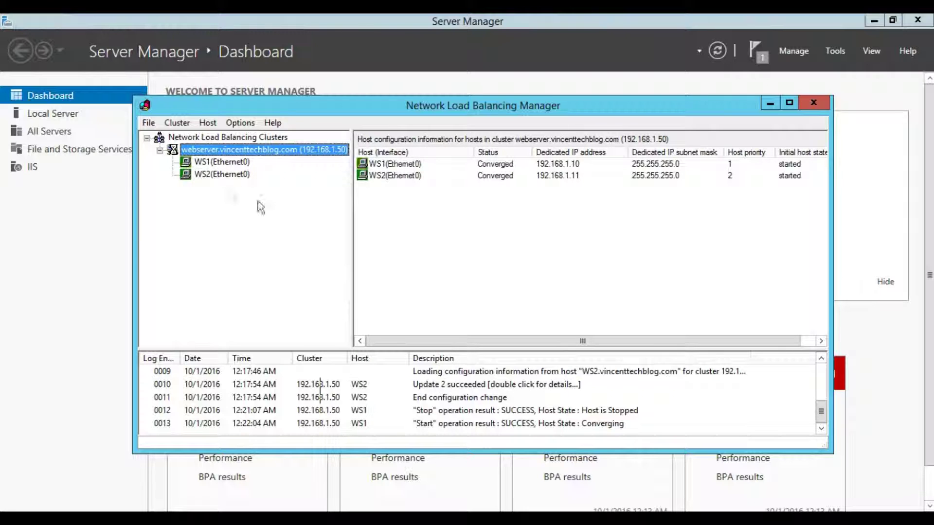
# - Check the port rule status of hosts WS1 and WS2 and the convergence status of the whole cluster
pyautogui.click(232, 165)
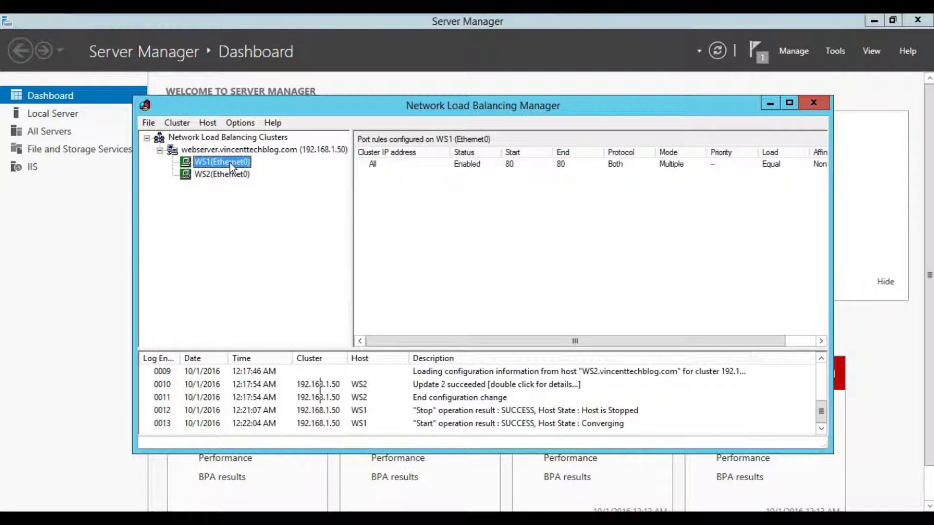
pyautogui.click(231, 174)
pyautogui.click(231, 164)
pyautogui.click(228, 175)
pyautogui.click(229, 163)
pyautogui.click(263, 150)
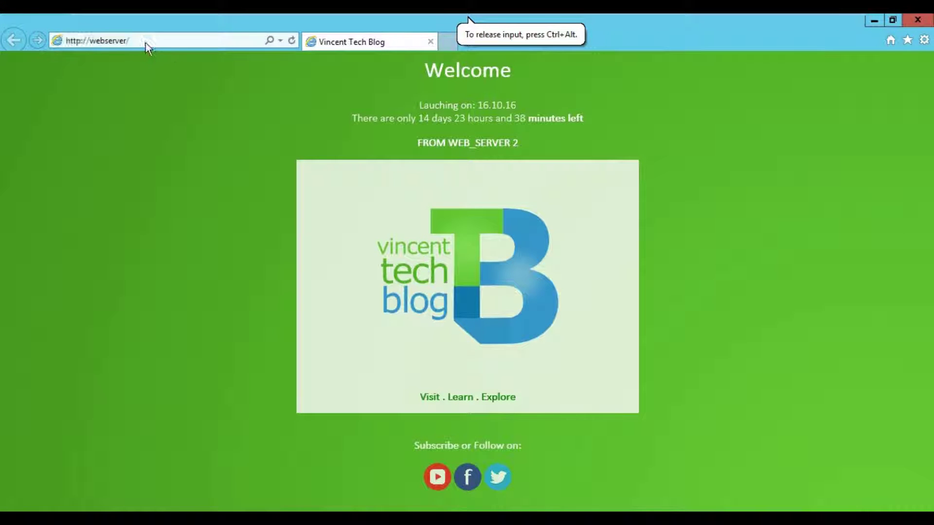
pyautogui.click(146, 40)
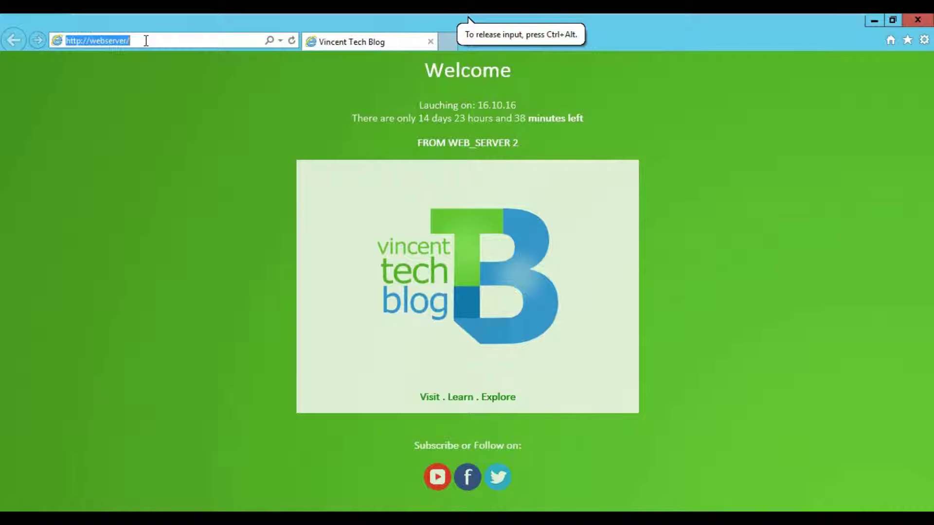
pyautogui.click(192, 39)
pyautogui.press('Return')
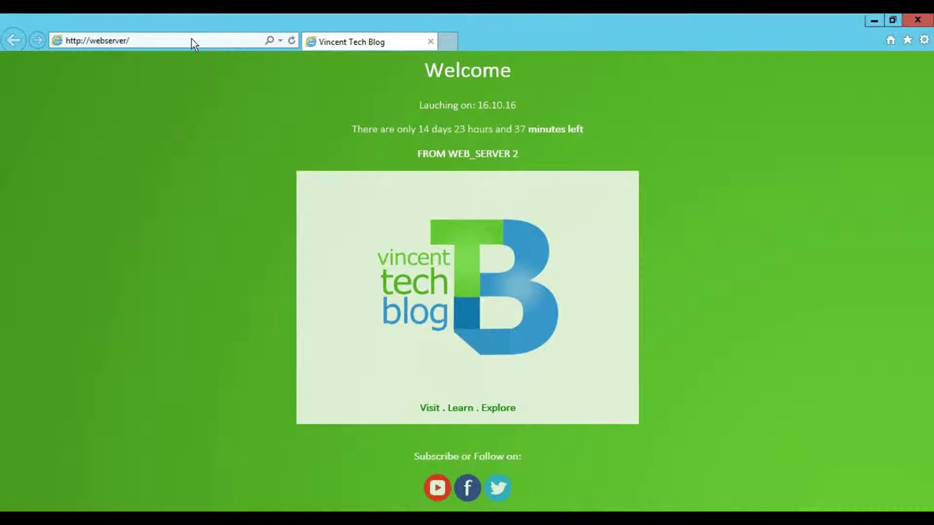
pyautogui.click(294, 42)
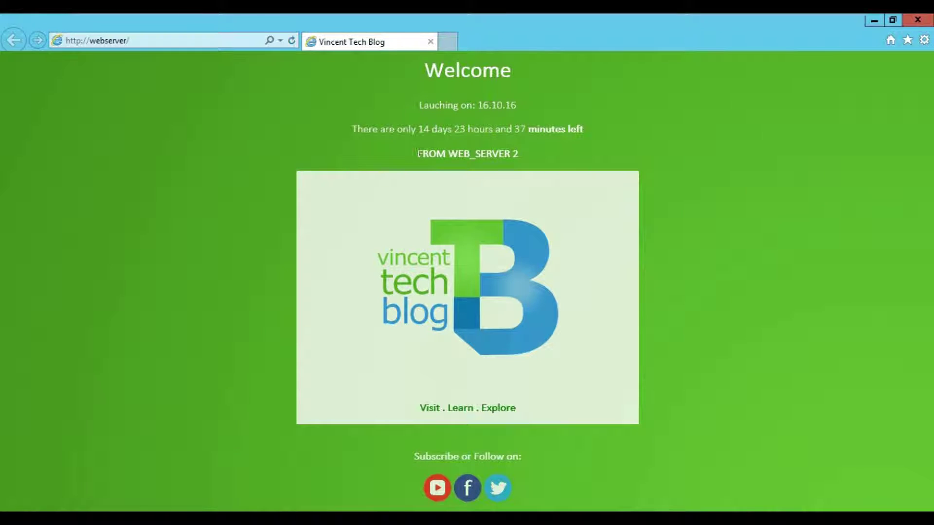
pyautogui.moveTo(448, 153); pyautogui.dragTo(549, 159)
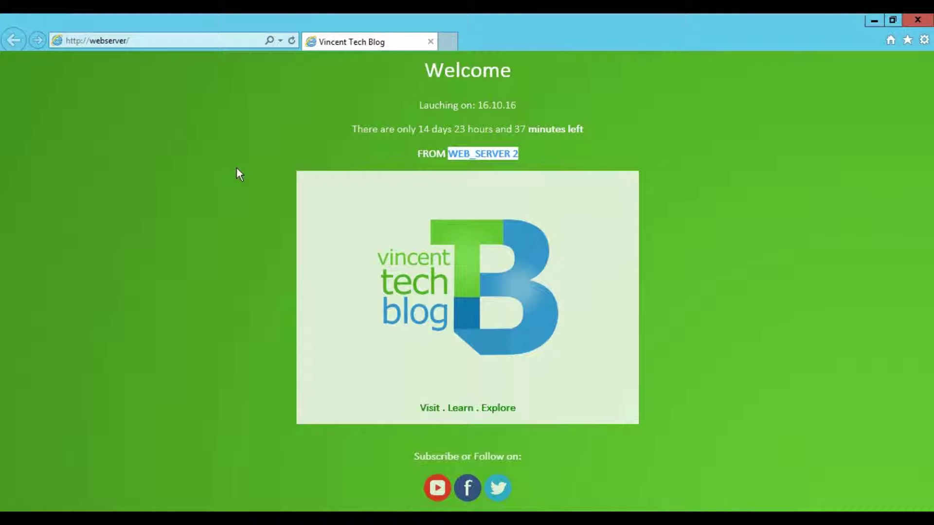
# - Switch to Network Load Balancing Manager and stop host WS2 in the webserver.vincenttechblog.com cluster
pyautogui.click(513, 15)
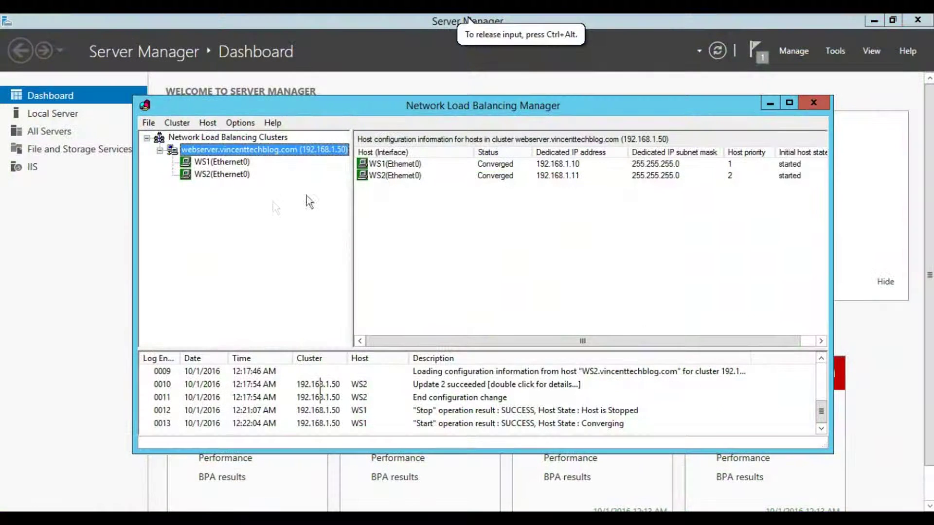
pyautogui.click(390, 179)
pyautogui.click(216, 175)
pyautogui.rightClick(216, 177)
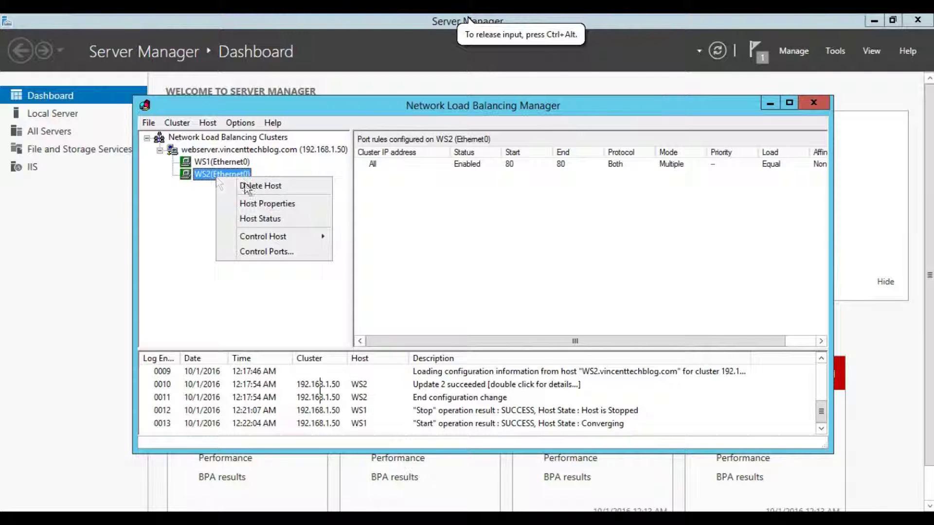
pyautogui.moveTo(296, 238)
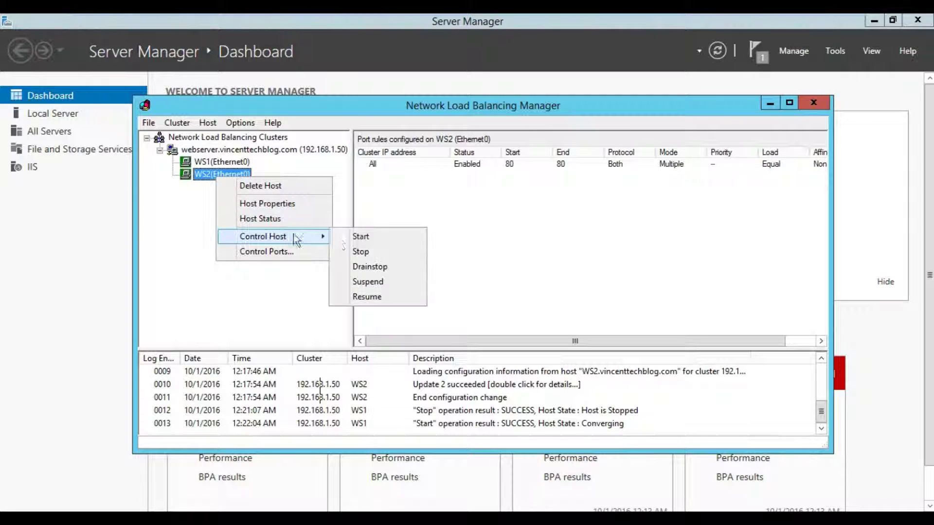
pyautogui.click(361, 251)
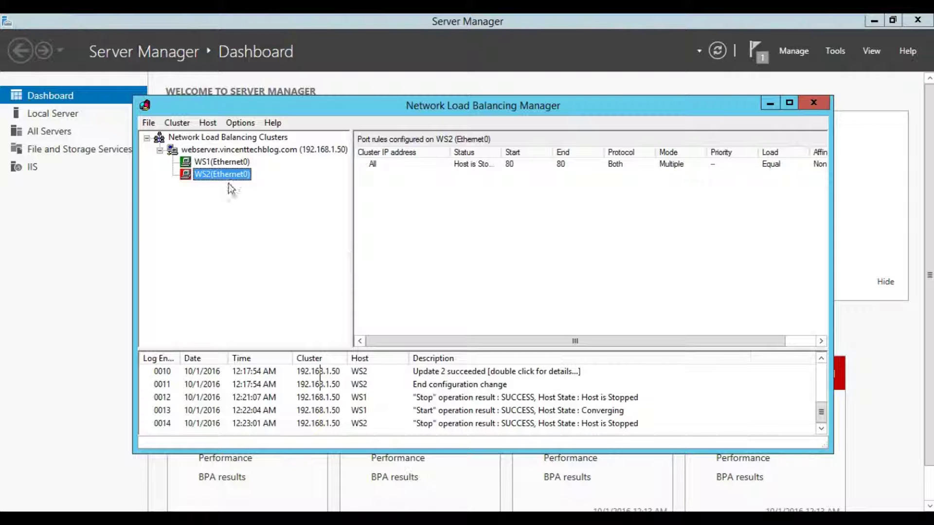
pyautogui.click(245, 154)
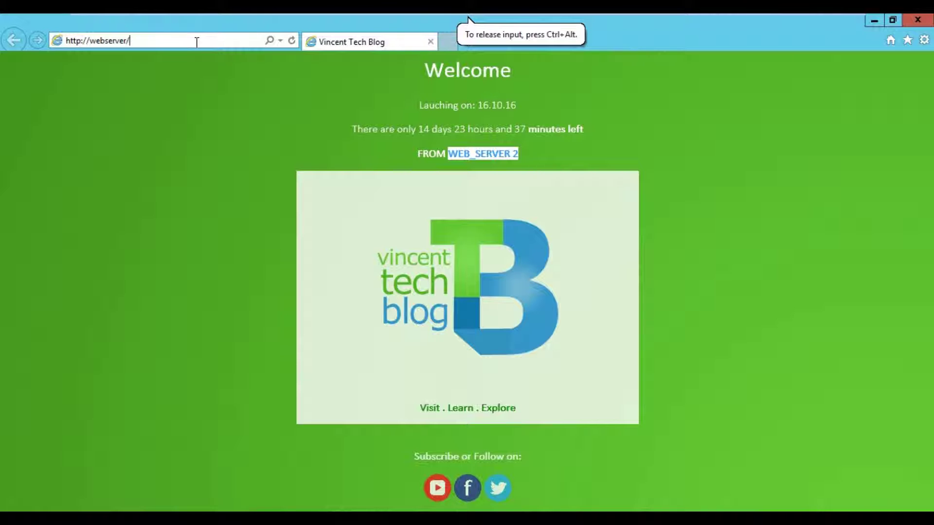
pyautogui.press('F5')
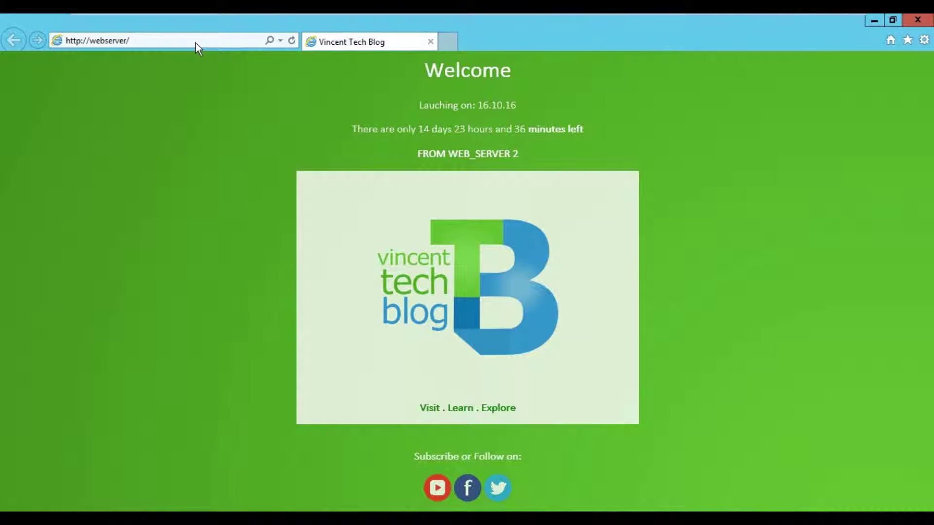
pyautogui.click(293, 41)
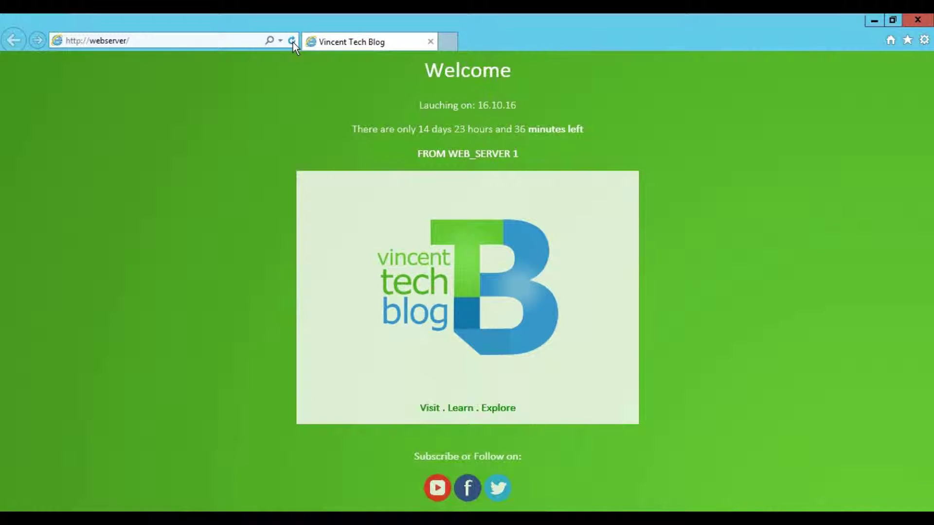
pyautogui.click(292, 40)
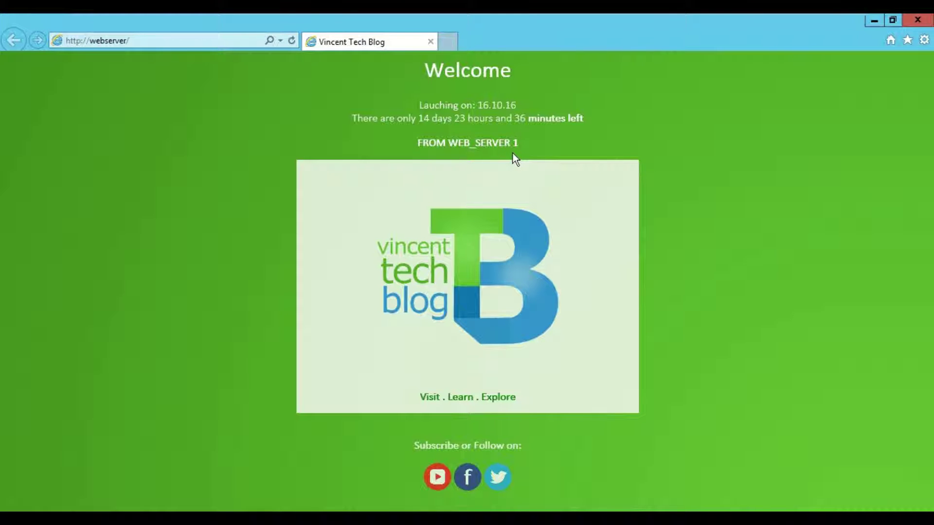
pyautogui.click(253, 39)
pyautogui.click(253, 39)
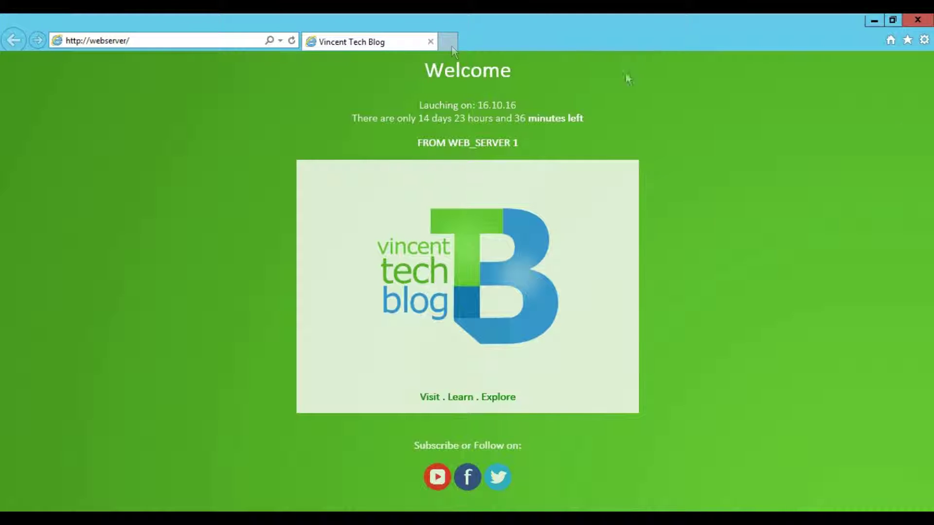
# - Minimize Internet Explorer and open the Start screen on DC1
pyautogui.click(468, 20)
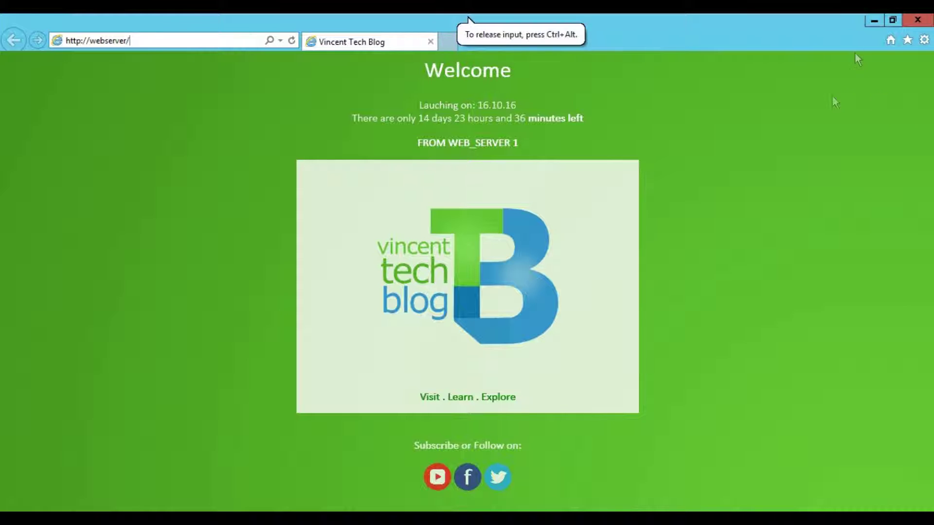
pyautogui.click(874, 24)
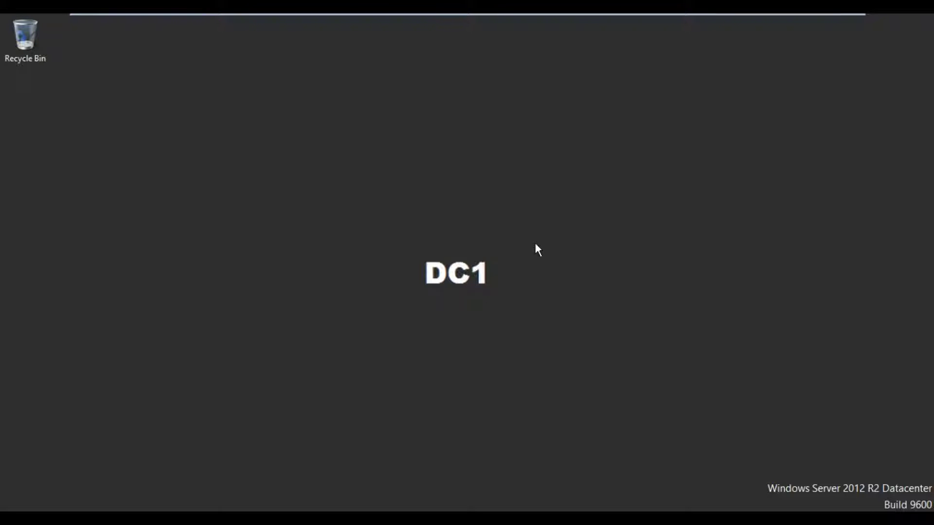
pyautogui.click(3, 499)
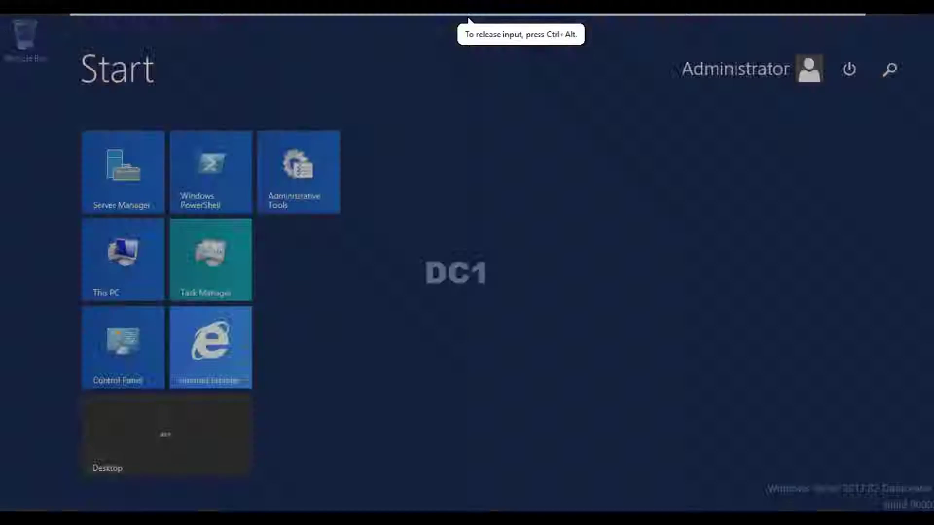